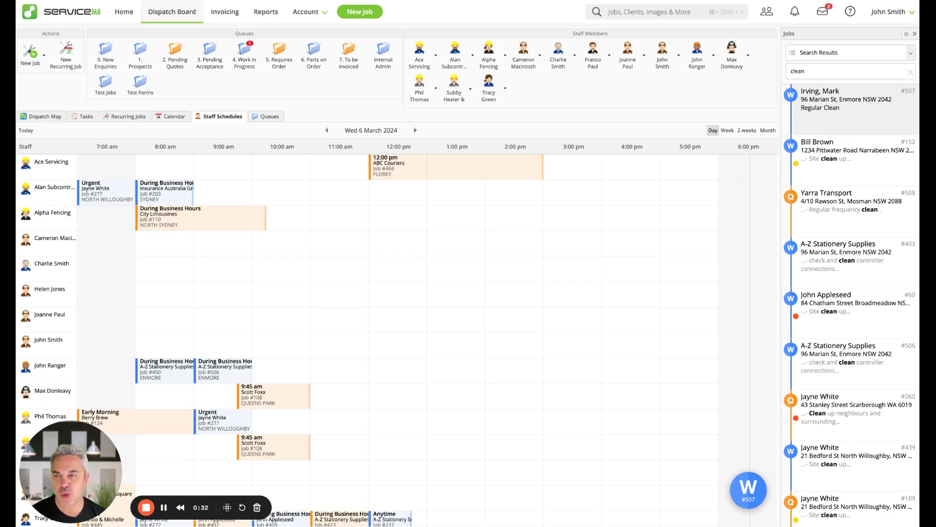
Step: Review the list of recurring jobs and return to the staff schedules for the day
{"action": "left_click", "coordinate": [123, 117]}
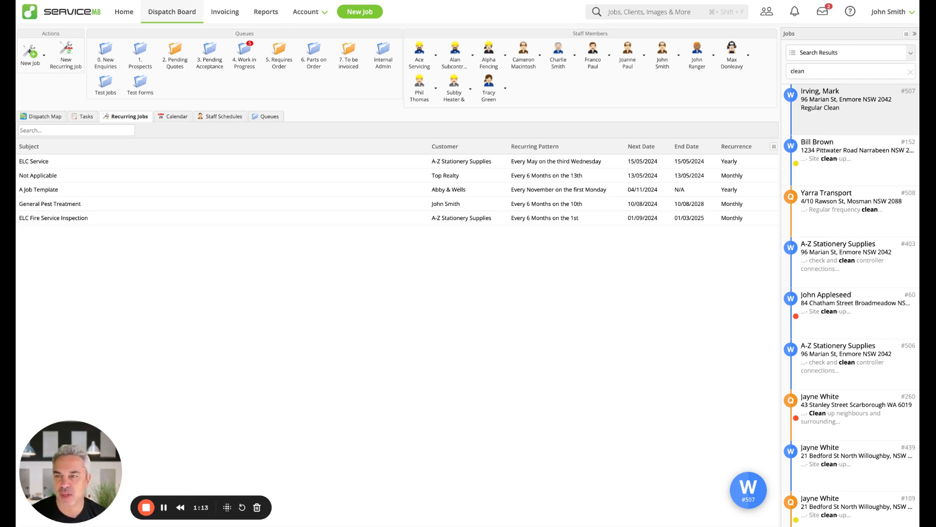
{"action": "left_click", "coordinate": [239, 118]}
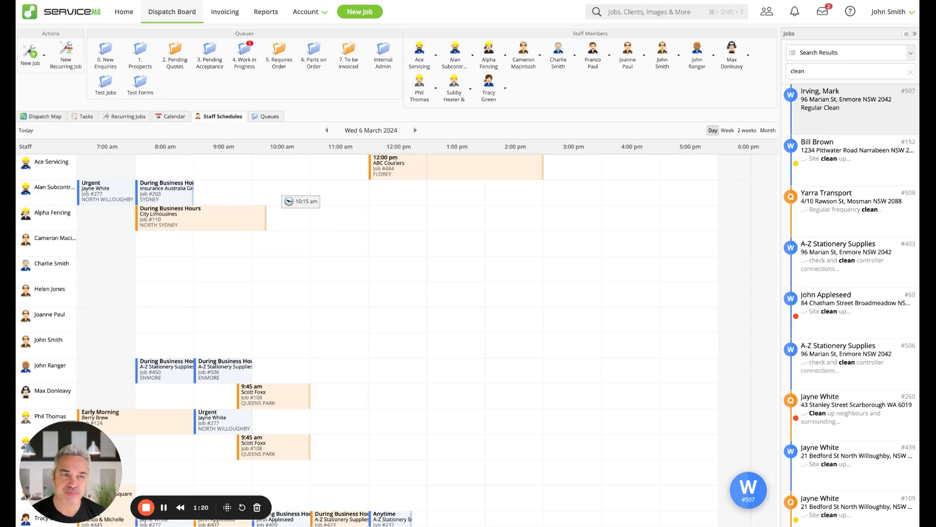
Step: Open the Regular Clean job from the search results and launch its Multi-booking Scheduler add-on, not the trial version
{"action": "left_click", "coordinate": [818, 108]}
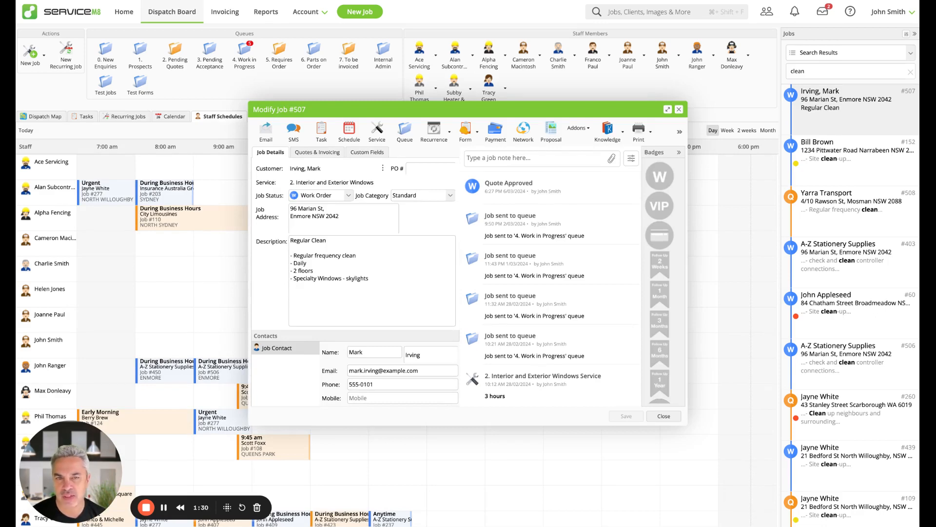
{"action": "left_click", "coordinate": [578, 127]}
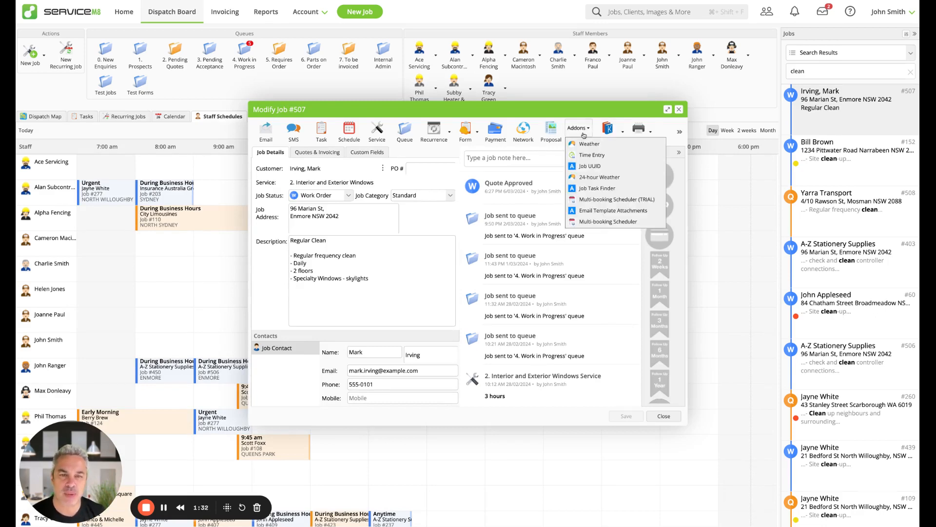
{"action": "left_click", "coordinate": [611, 224]}
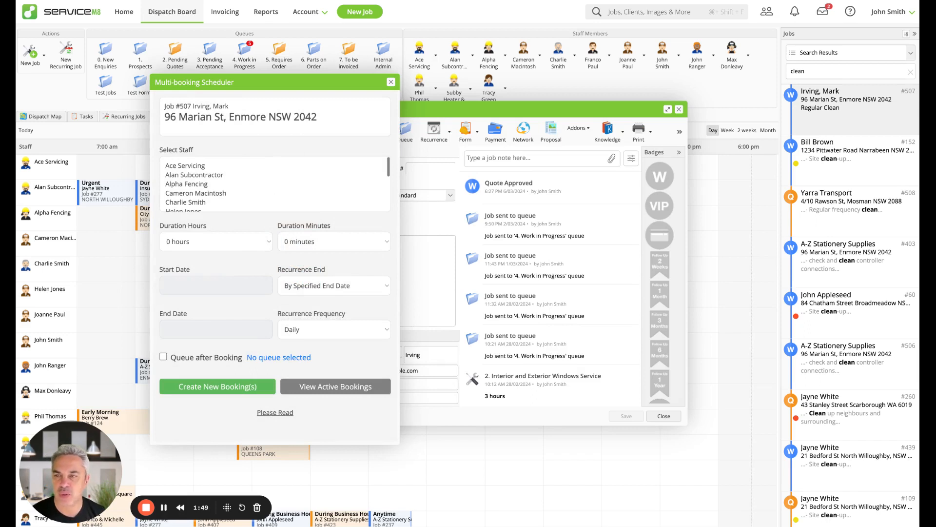
Step: Look through the full list of staff members available for booking in the Multi-booking Scheduler
{"action": "scroll", "coordinate": [270, 185], "scroll_direction": "down", "scroll_amount": 5}
{"action": "scroll", "coordinate": [270, 185], "scroll_direction": "up", "scroll_amount": 4}
{"action": "scroll", "coordinate": [270, 185], "scroll_direction": "up", "scroll_amount": 1}
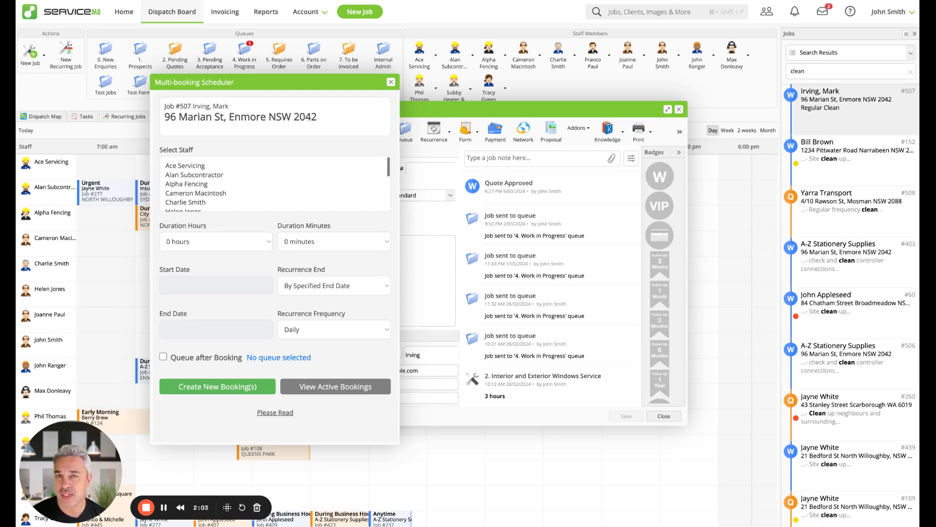
{"action": "scroll", "coordinate": [275, 185], "scroll_direction": "down", "scroll_amount": 2}
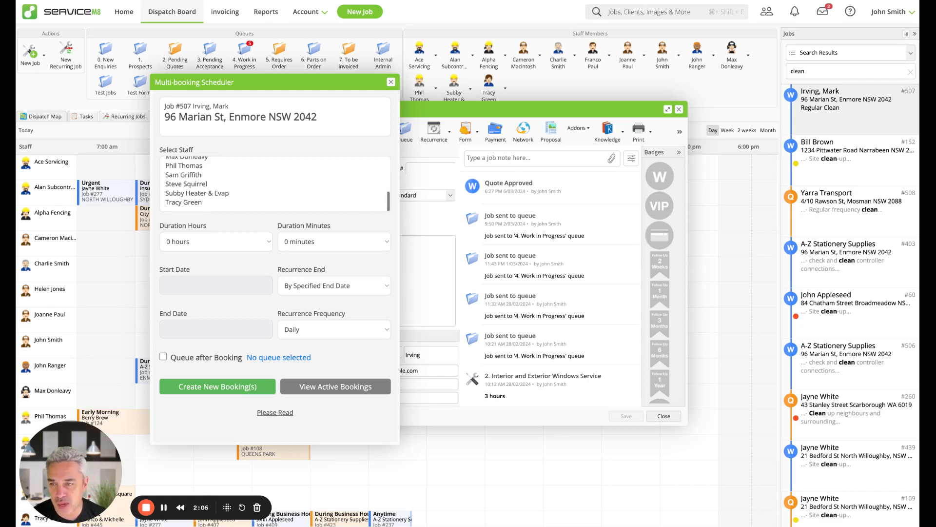
{"action": "scroll", "coordinate": [275, 184], "scroll_direction": "up", "scroll_amount": 2}
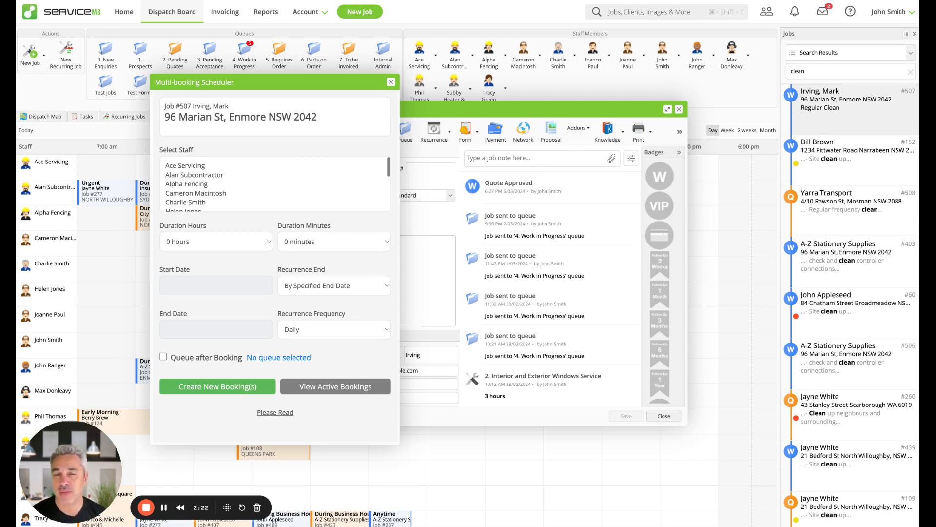
{"action": "scroll", "coordinate": [273, 184], "scroll_direction": "down", "scroll_amount": 5}
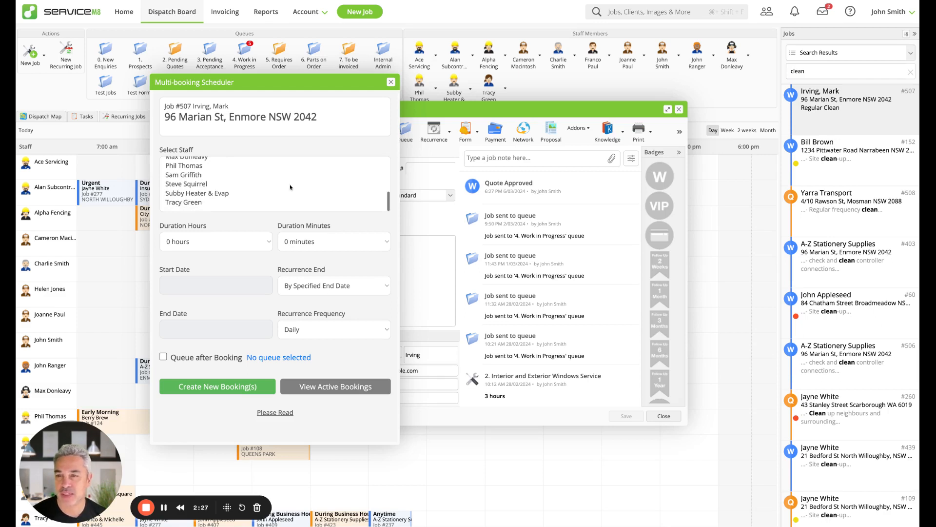
{"action": "scroll", "coordinate": [290, 187], "scroll_direction": "up", "scroll_amount": 1}
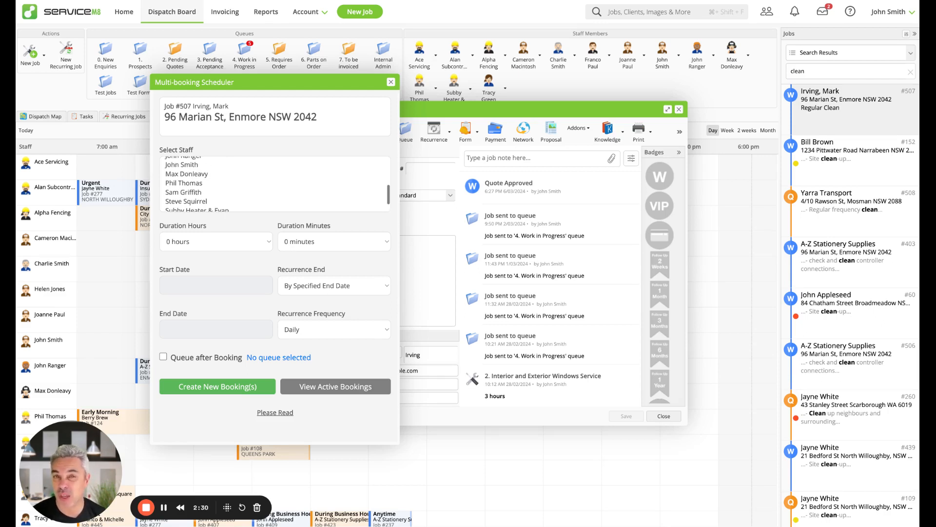
{"action": "scroll", "coordinate": [275, 184], "scroll_direction": "up", "scroll_amount": 4}
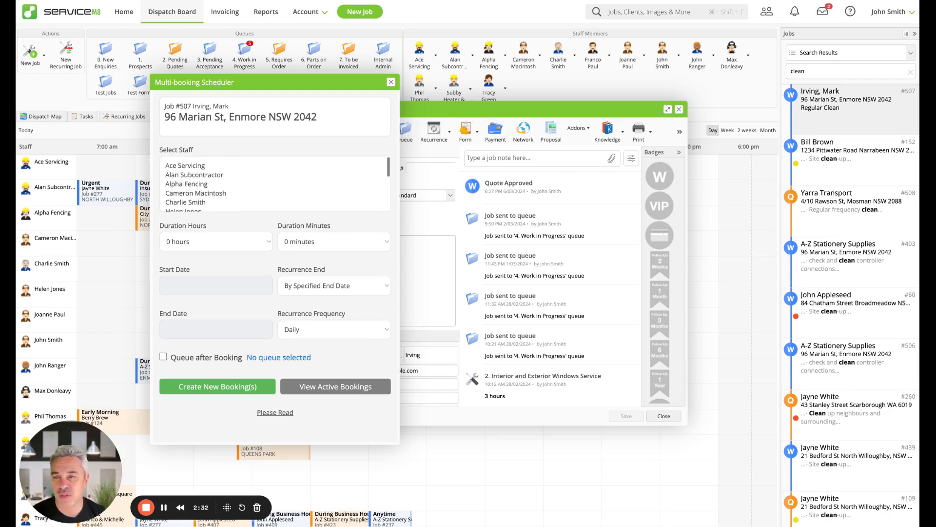
{"action": "scroll", "coordinate": [276, 184], "scroll_direction": "down", "scroll_amount": 2}
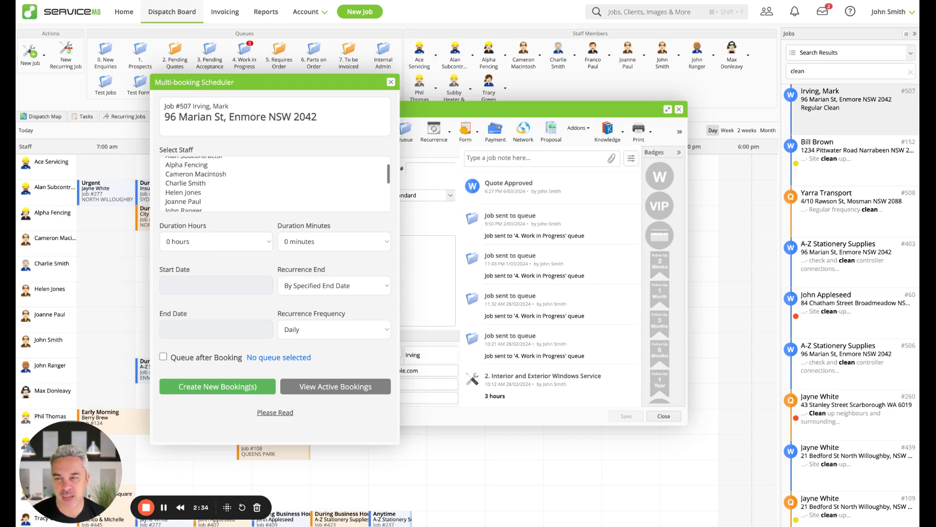
{"action": "scroll", "coordinate": [293, 193], "scroll_direction": "up", "scroll_amount": 2}
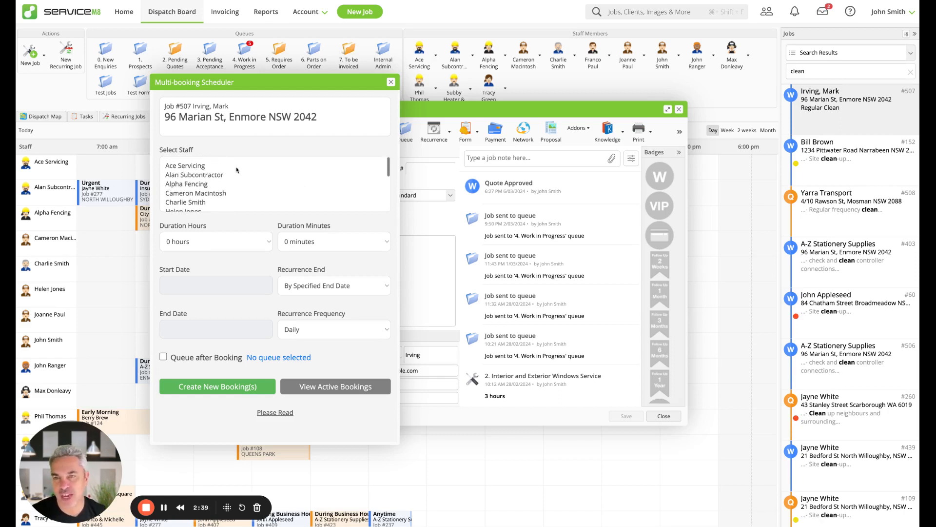
Step: Select two staff members for the bookings: the sixth and the last in the staff list
{"action": "scroll", "coordinate": [230, 179], "scroll_direction": "down", "scroll_amount": 1}
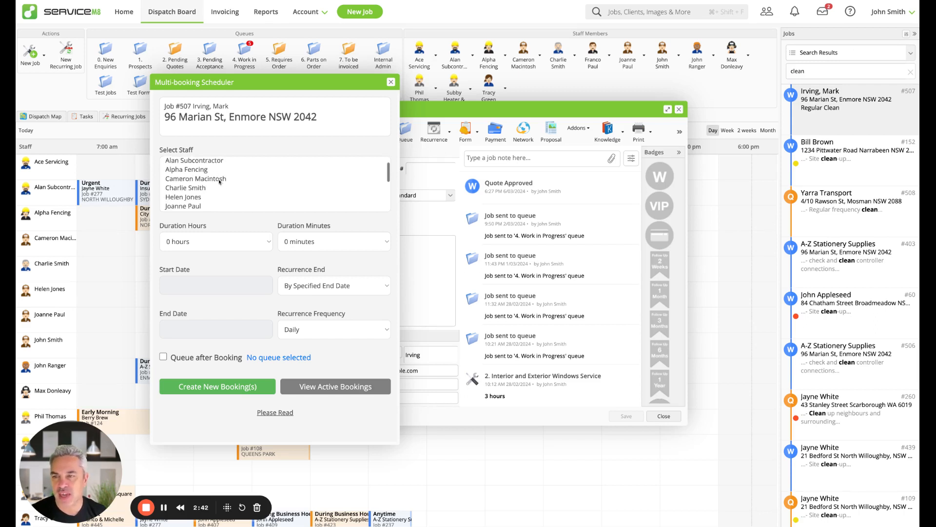
{"action": "scroll", "coordinate": [219, 182], "scroll_direction": "down", "scroll_amount": 1}
{"action": "left_click", "coordinate": [218, 188]}
{"action": "scroll", "coordinate": [217, 187], "scroll_direction": "down", "scroll_amount": 2}
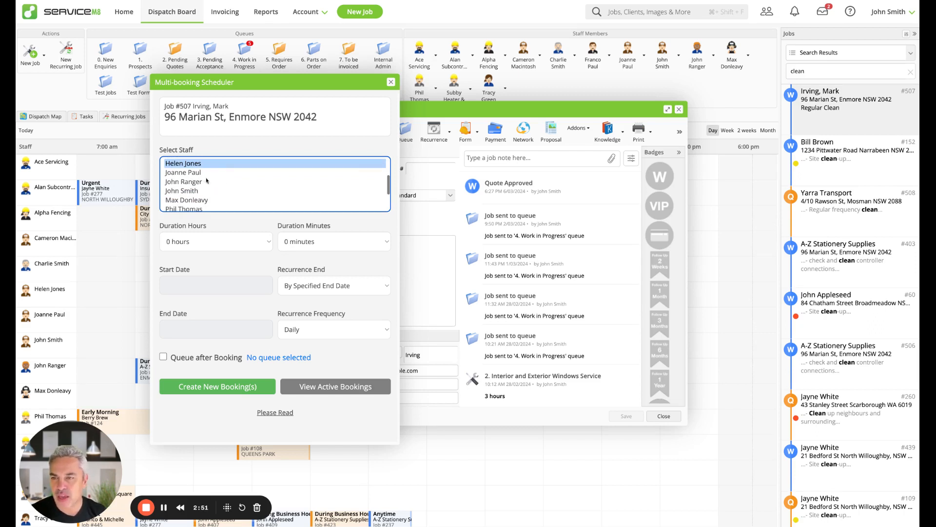
{"action": "scroll", "coordinate": [215, 198], "scroll_direction": "down", "scroll_amount": 1}
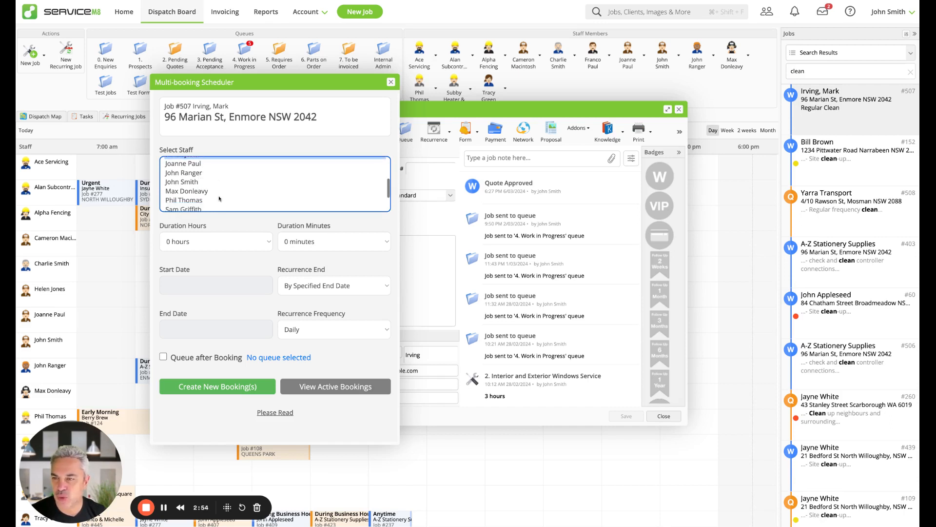
{"action": "left_click", "coordinate": [200, 178]}
{"action": "scroll", "coordinate": [217, 192], "scroll_direction": "down", "scroll_amount": 2}
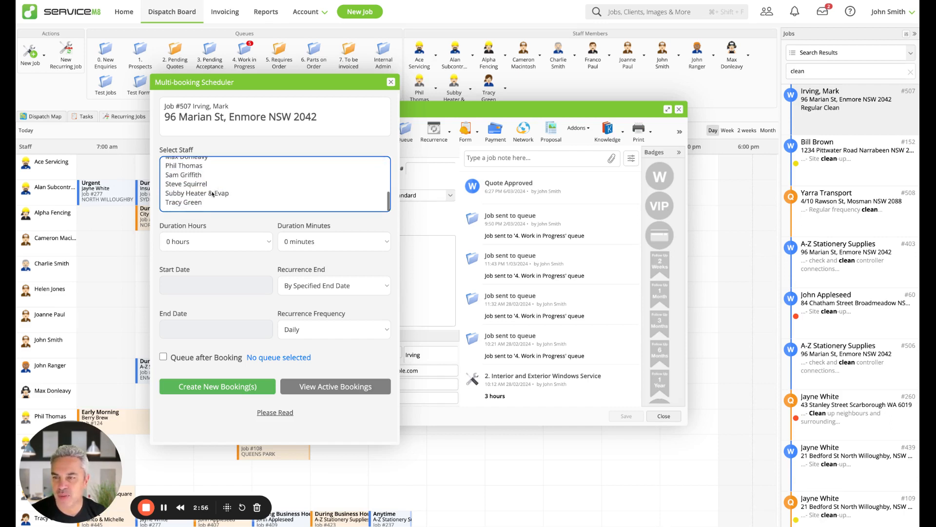
{"action": "left_click", "coordinate": [203, 202]}
{"action": "scroll", "coordinate": [238, 199], "scroll_direction": "up", "scroll_amount": 3}
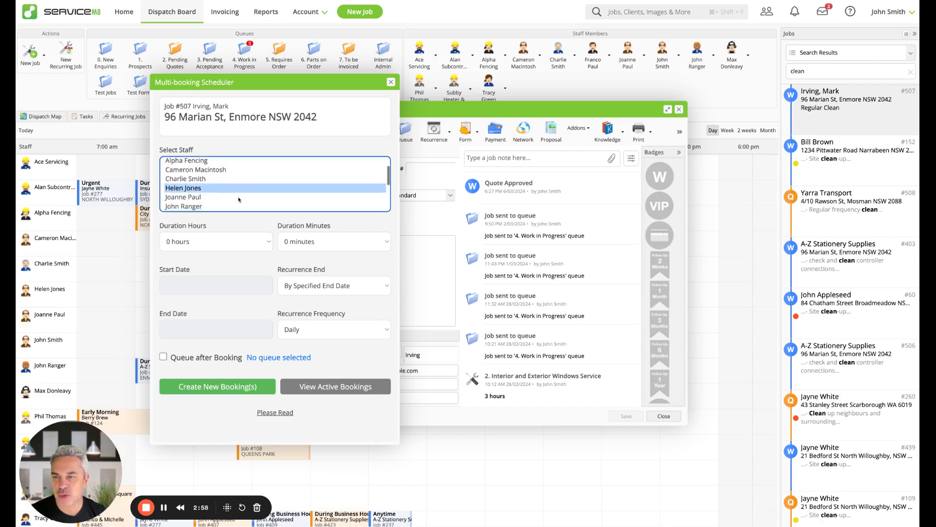
{"action": "scroll", "coordinate": [239, 199], "scroll_direction": "down", "scroll_amount": 3}
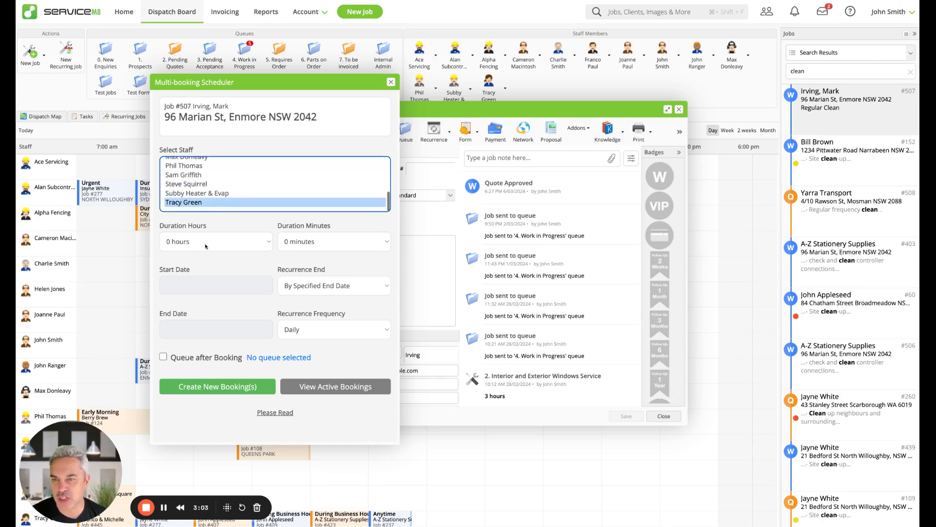
Step: Set the duration of each booking to 1 hour and 30 minutes
{"action": "left_click", "coordinate": [205, 246]}
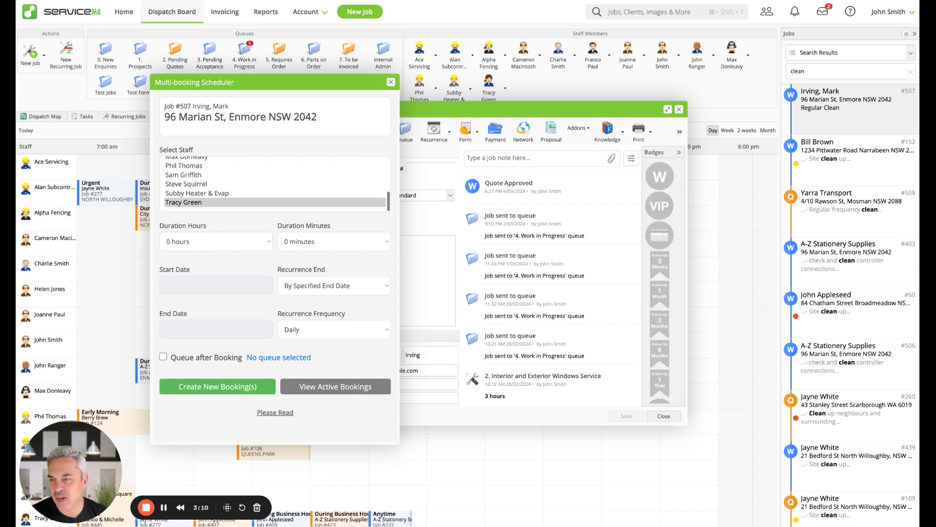
{"action": "left_click", "coordinate": [206, 253]}
{"action": "left_click", "coordinate": [352, 241]}
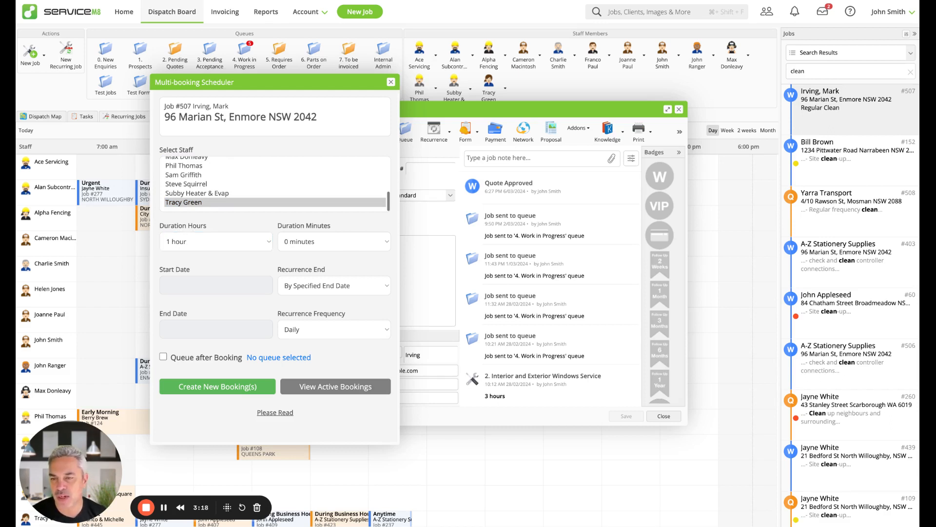
{"action": "left_click", "coordinate": [321, 263]}
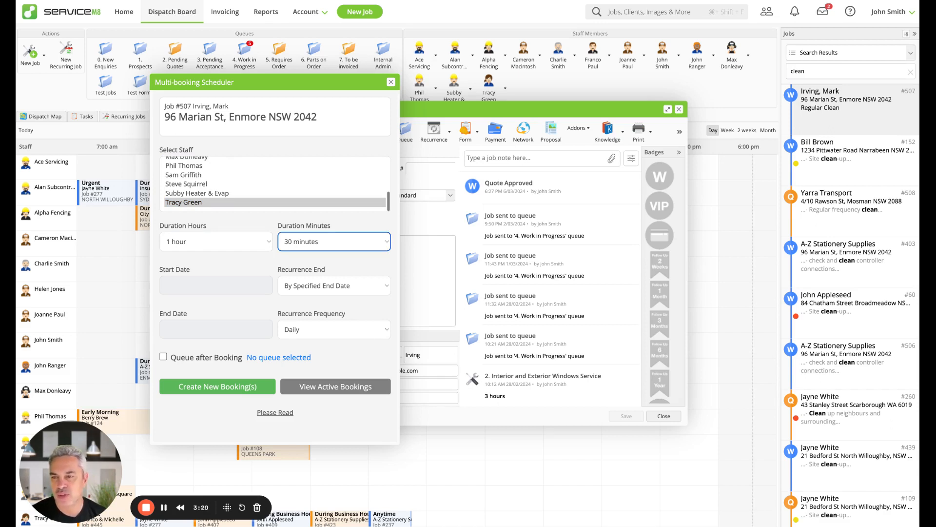
Step: Set the bookings' start date to Monday 11 March 2024 with a start time of 07:30 AM
{"action": "left_click", "coordinate": [190, 290]}
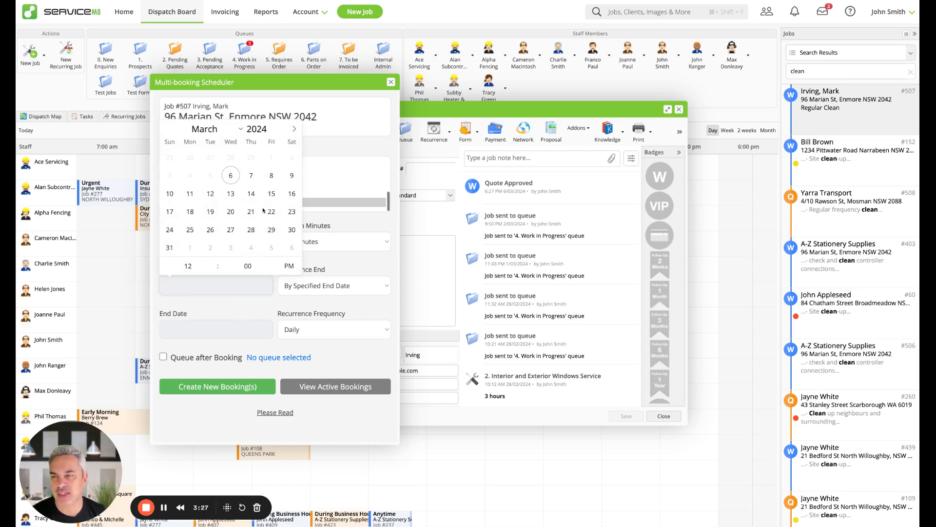
{"action": "left_click", "coordinate": [190, 194]}
{"action": "left_click", "coordinate": [214, 271]}
{"action": "left_click", "coordinate": [213, 271]}
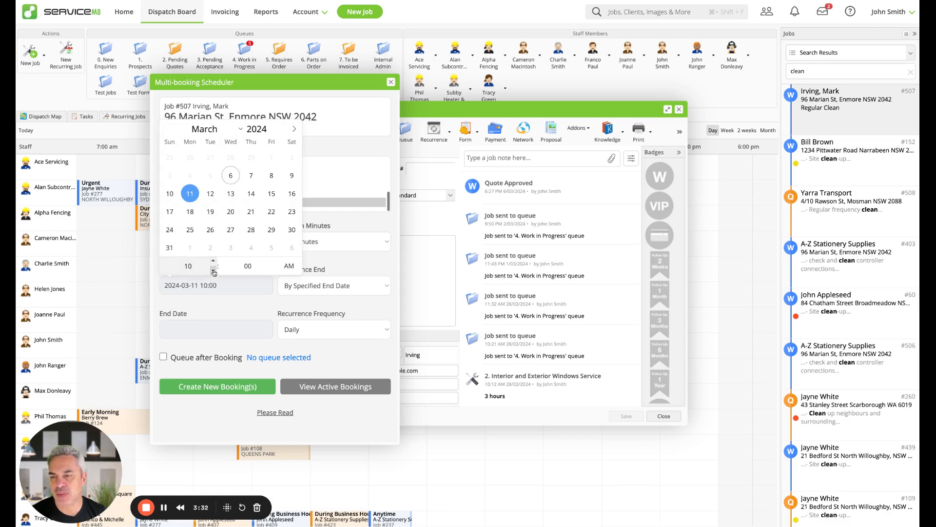
{"action": "left_click", "coordinate": [214, 272]}
{"action": "left_click", "coordinate": [213, 272]}
{"action": "left_click", "coordinate": [214, 271]}
{"action": "left_click", "coordinate": [274, 261]}
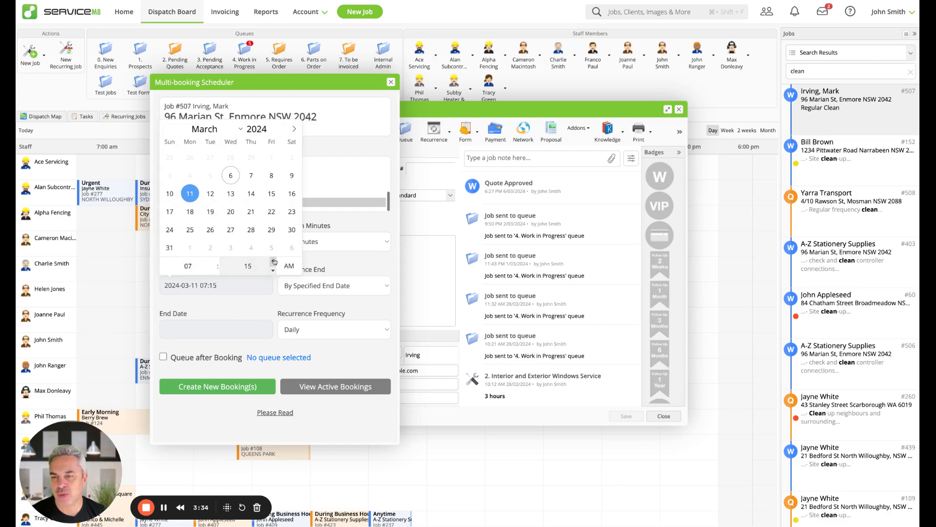
{"action": "left_click", "coordinate": [273, 261]}
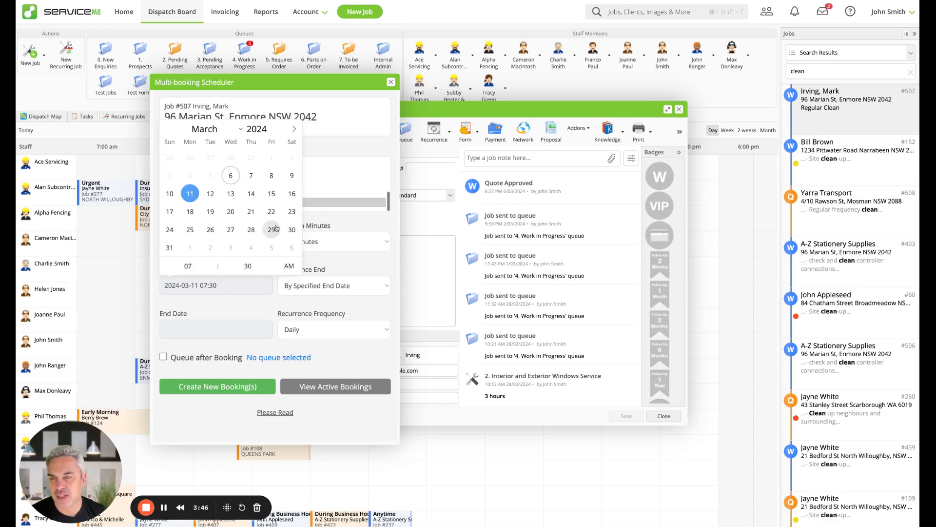
{"action": "left_click", "coordinate": [247, 301]}
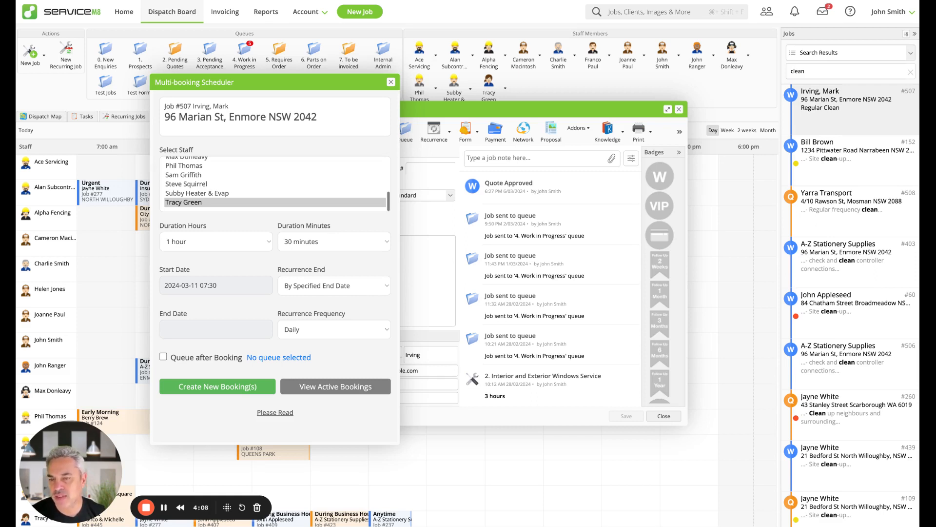
Step: Set the recurrence to end by Number of Recurrences, with 10 recurrences
{"action": "left_click", "coordinate": [334, 300]}
{"action": "left_click", "coordinate": [218, 334]}
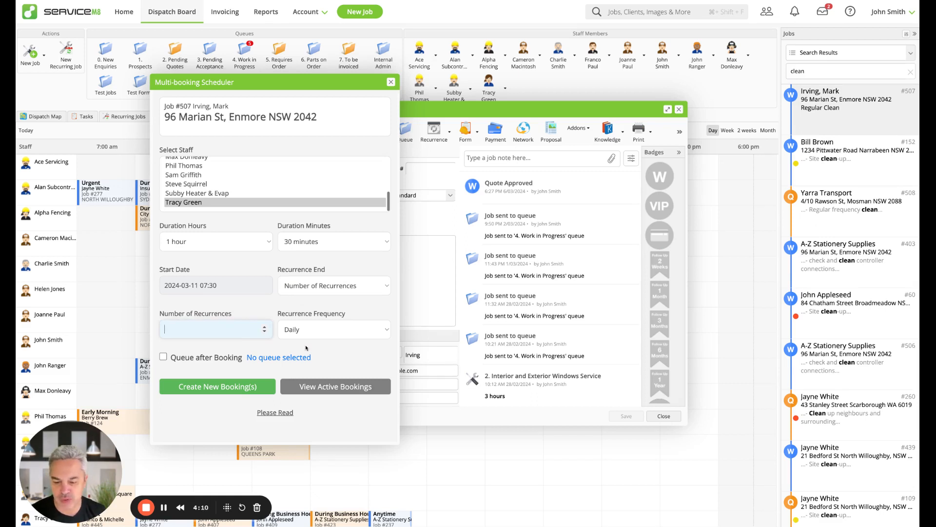
{"action": "type", "text": "10"}
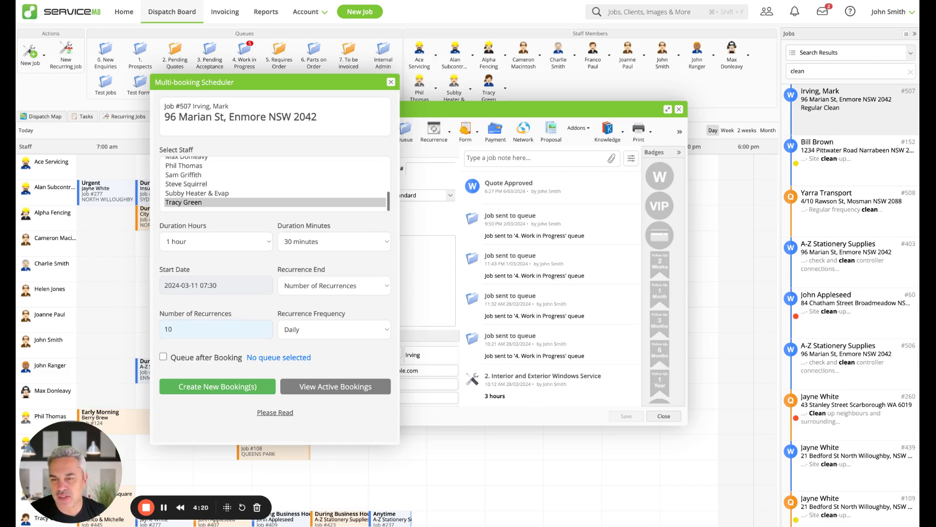
Step: Set the recurrence to end By Specified End Date, with 12 April 2024 as the end date
{"action": "left_click", "coordinate": [322, 296]}
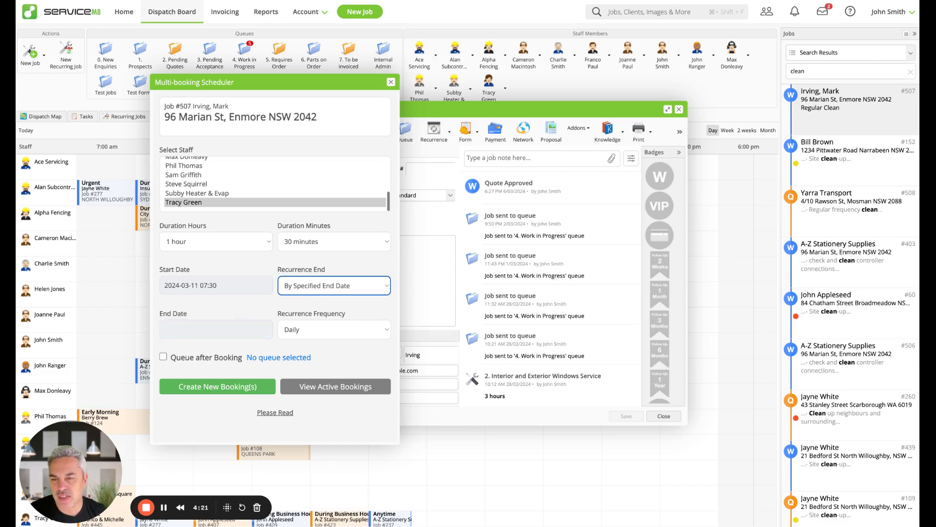
{"action": "left_click", "coordinate": [178, 329]}
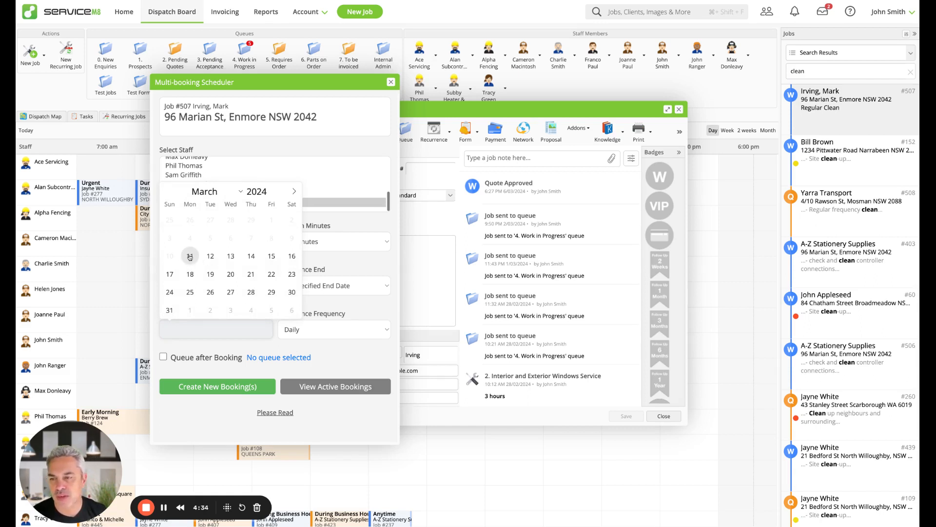
{"action": "left_click", "coordinate": [294, 191]}
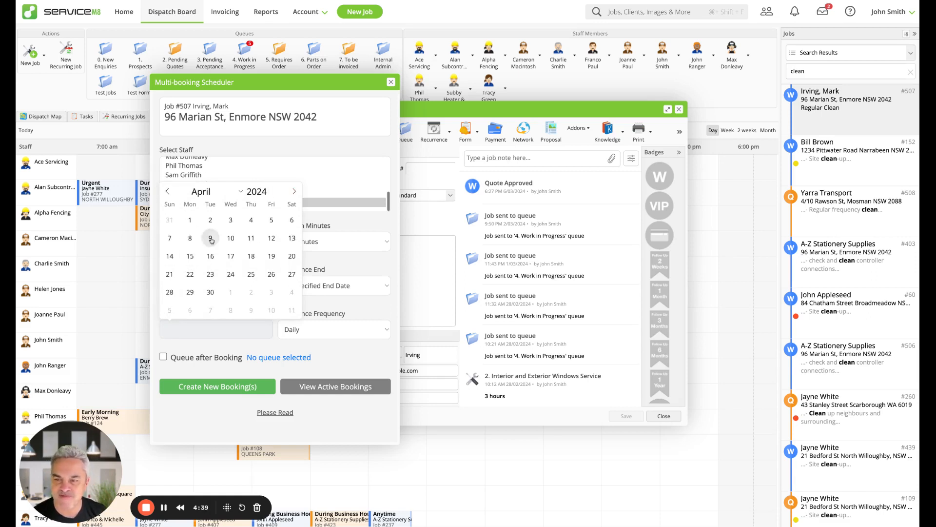
{"action": "left_click", "coordinate": [276, 239]}
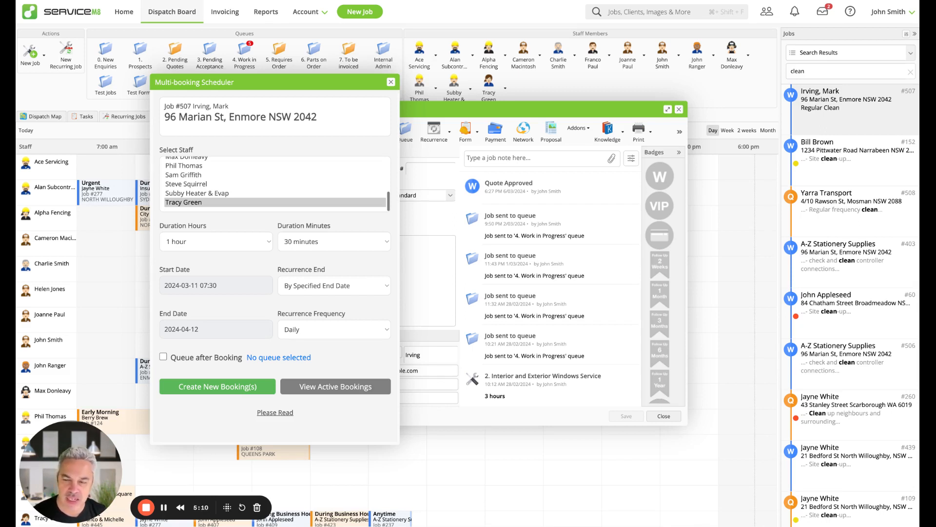
Step: Set a custom recurrence frequency on Monday, Wednesday and Friday, repeating every 1 week, and save the selected days
{"action": "left_click", "coordinate": [331, 370]}
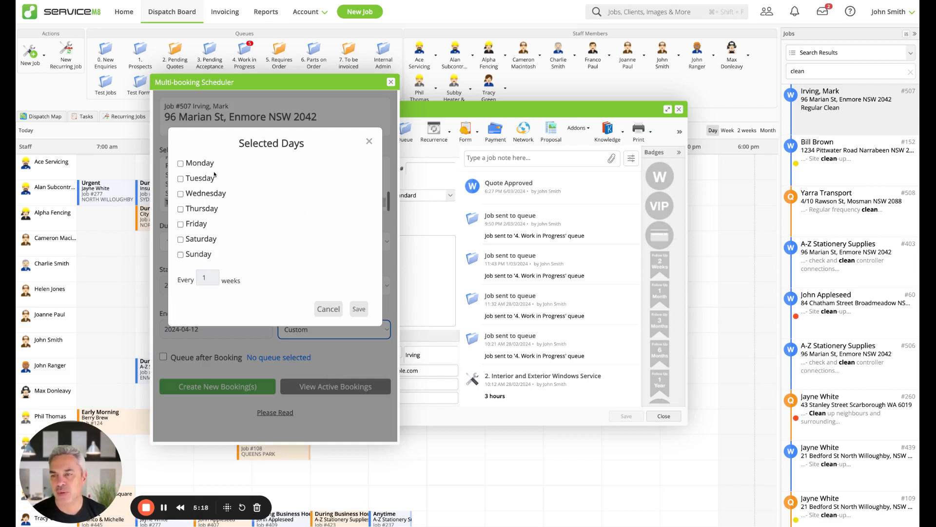
{"action": "left_click", "coordinate": [180, 164]}
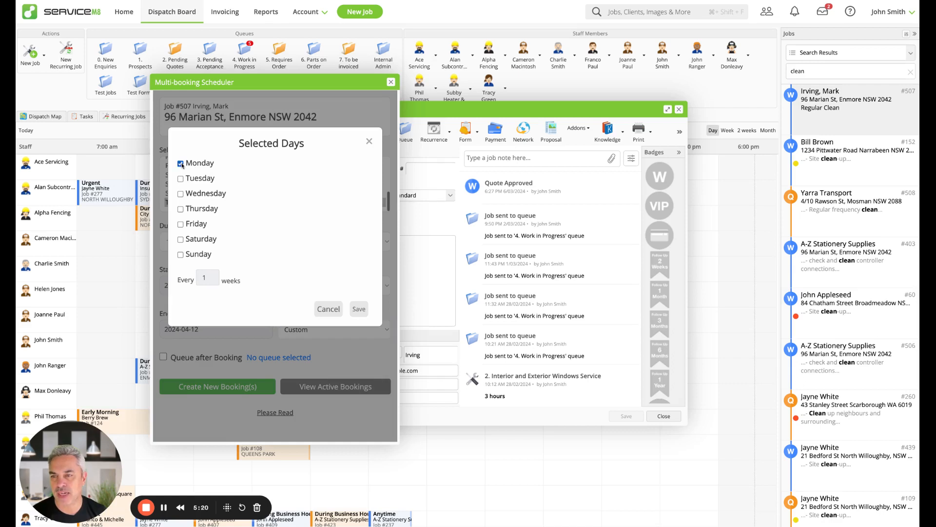
{"action": "left_click", "coordinate": [180, 194]}
{"action": "left_click", "coordinate": [179, 225]}
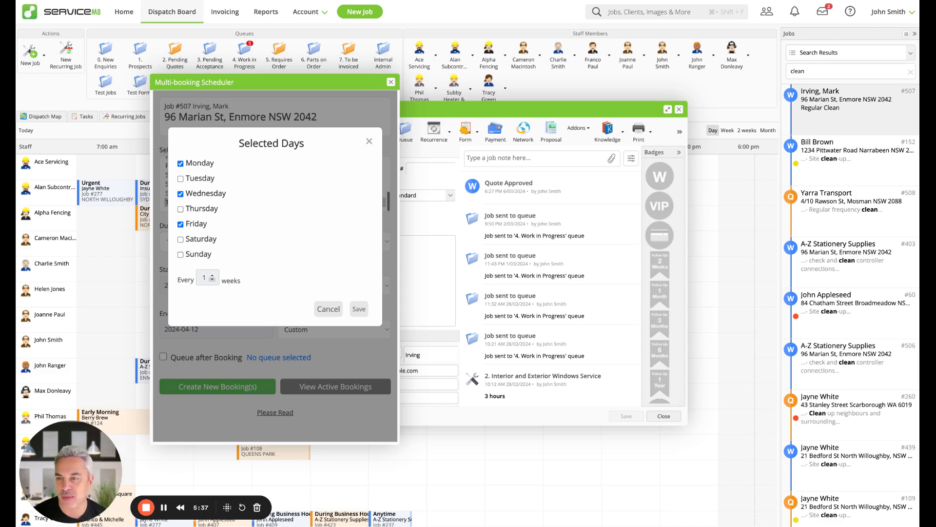
{"action": "left_click", "coordinate": [212, 275]}
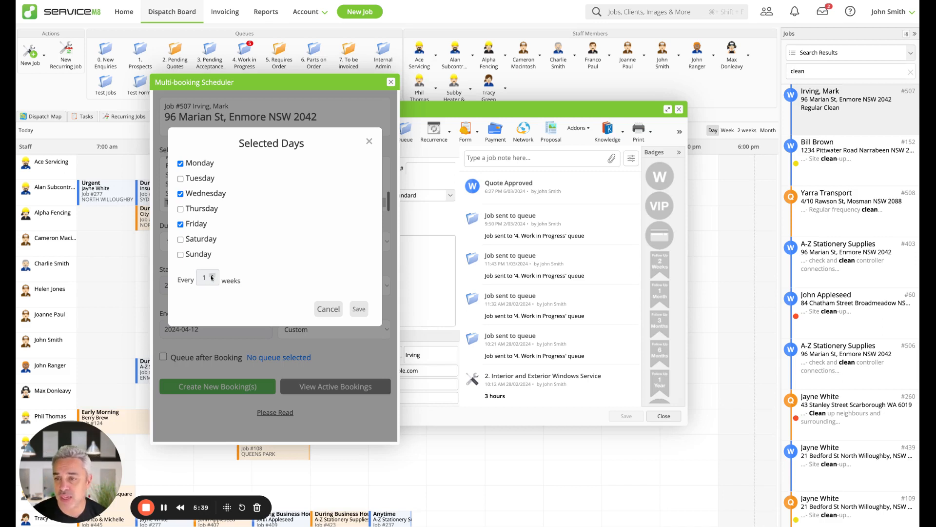
{"action": "left_click", "coordinate": [211, 275]}
{"action": "left_click", "coordinate": [212, 281]}
{"action": "left_click", "coordinate": [213, 280]}
{"action": "left_click", "coordinate": [213, 280]}
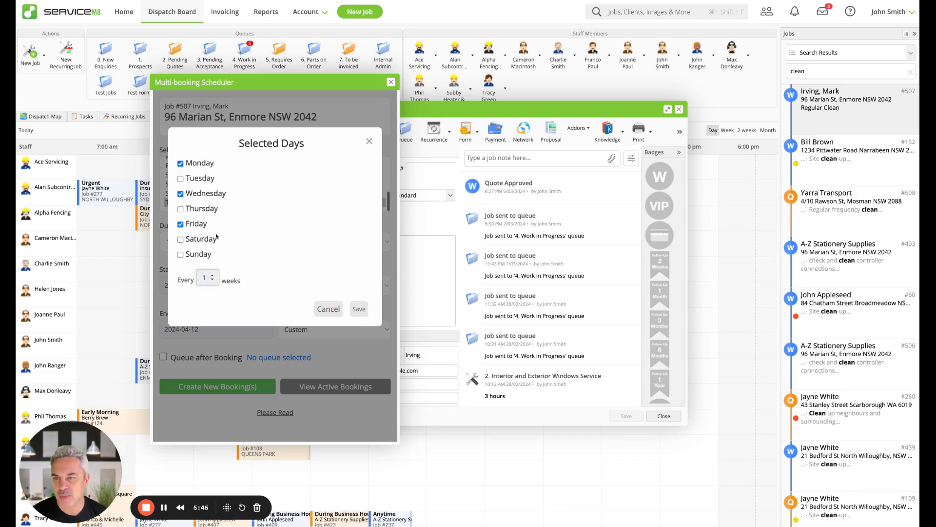
{"action": "left_click", "coordinate": [359, 309]}
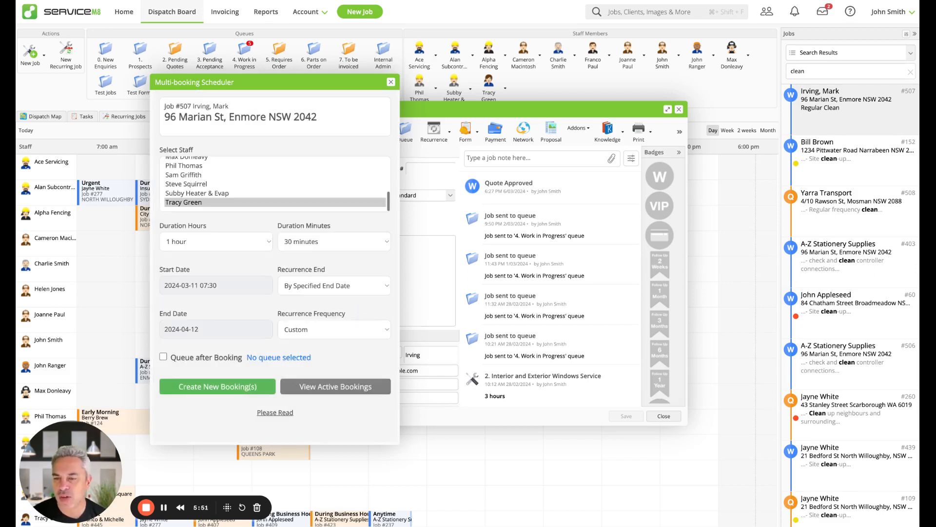
Step: Try Number of Recurrences as the recurrence end with the custom frequency, and switch back to By Specified End Date
{"action": "left_click", "coordinate": [319, 288]}
{"action": "left_click", "coordinate": [327, 286]}
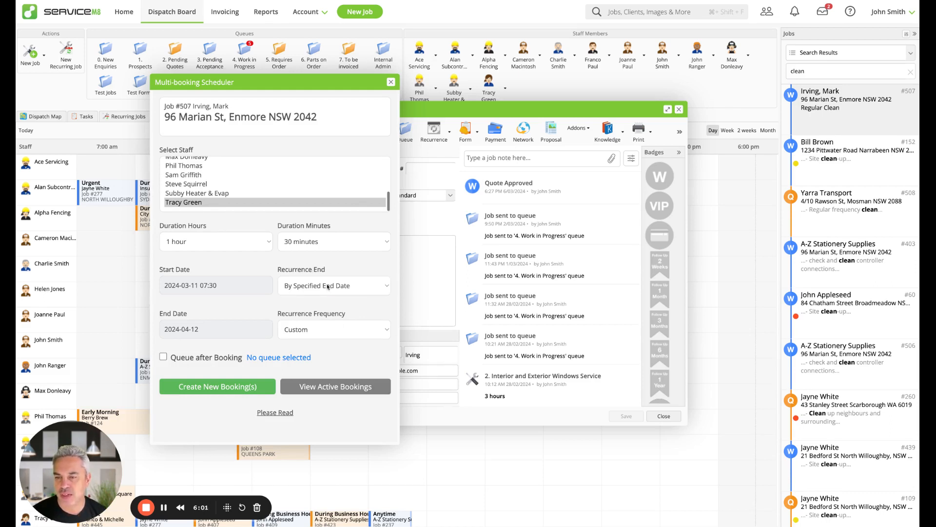
{"action": "left_click", "coordinate": [316, 297]}
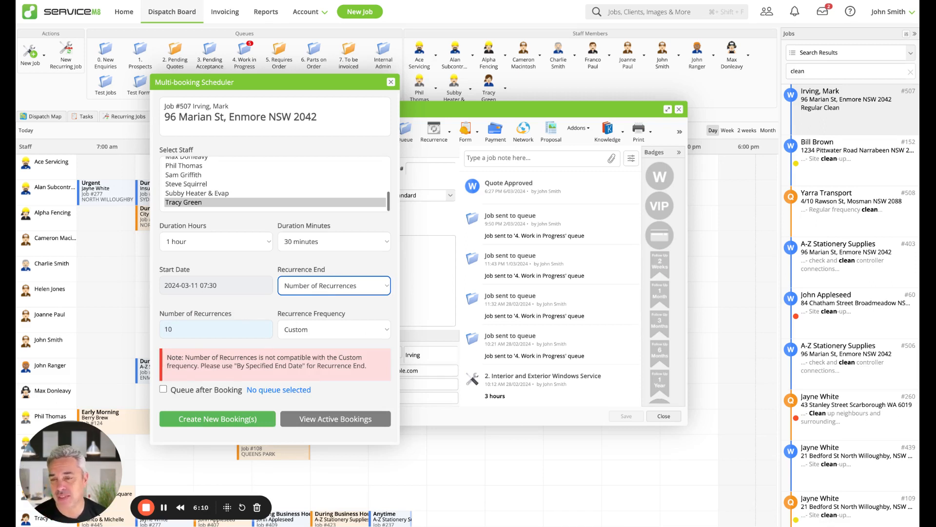
{"action": "left_click", "coordinate": [326, 285]}
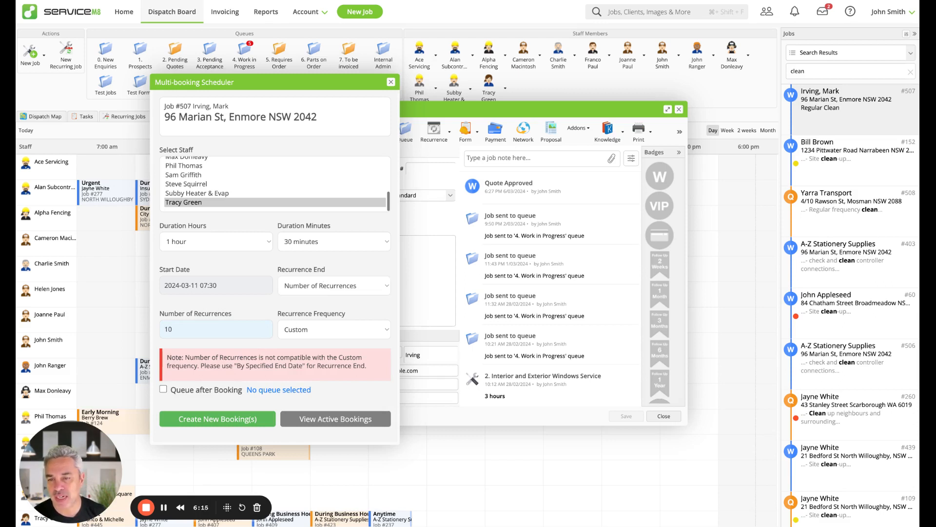
{"action": "left_click", "coordinate": [320, 295]}
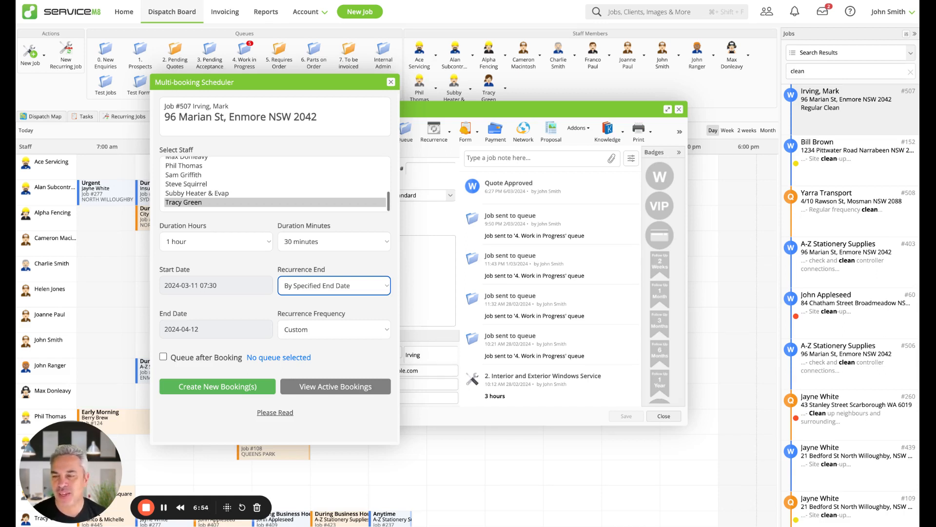
Step: Enable Queue after Booking and assign the '4. Work in Progress' queue with an expiry date of 15 April 2024 at 12:00 PM
{"action": "left_click", "coordinate": [206, 359]}
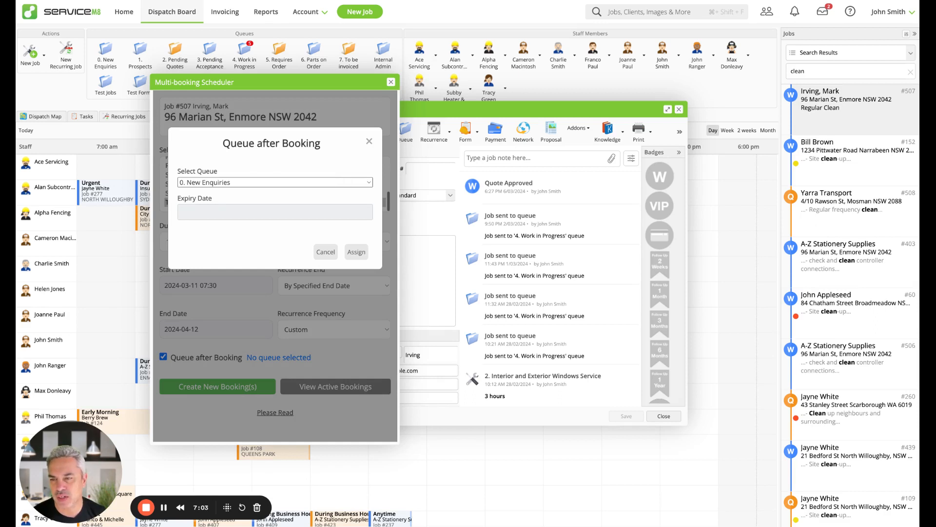
{"action": "left_click", "coordinate": [254, 216]}
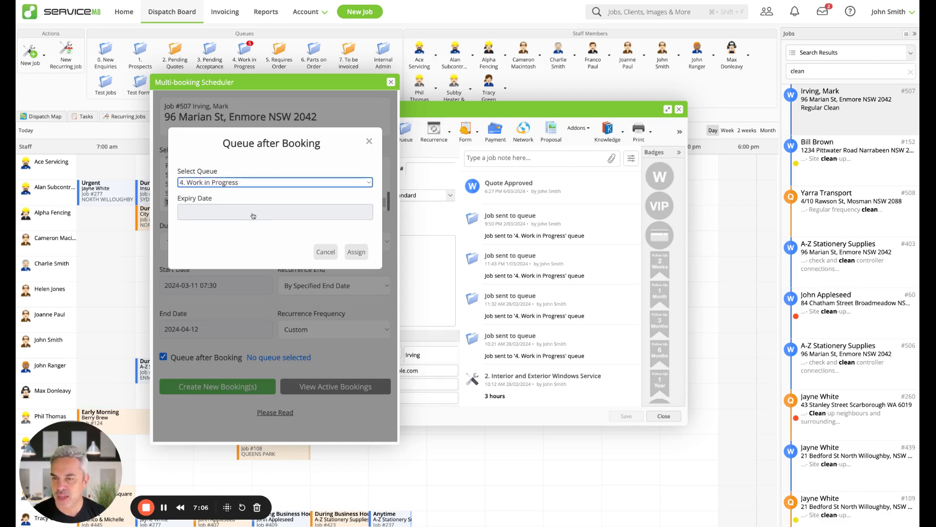
{"action": "left_click", "coordinate": [244, 212]}
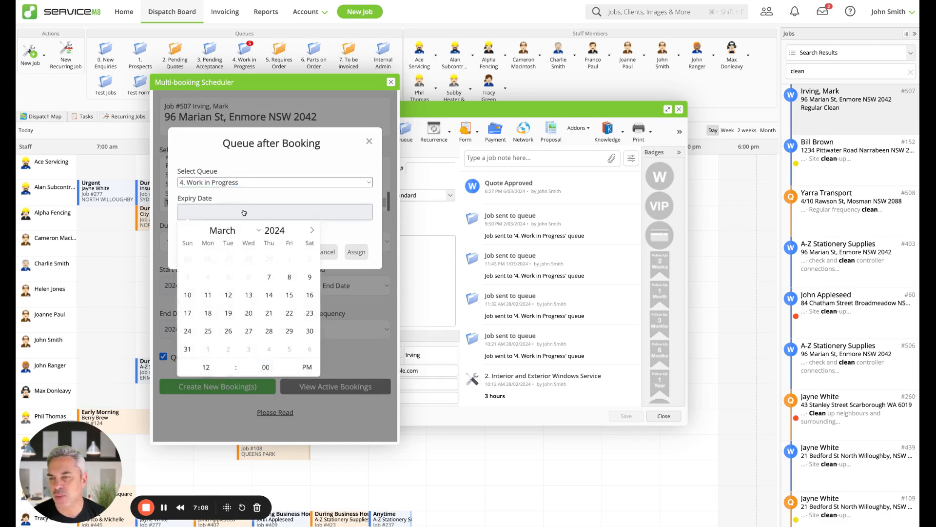
{"action": "left_click", "coordinate": [312, 231]}
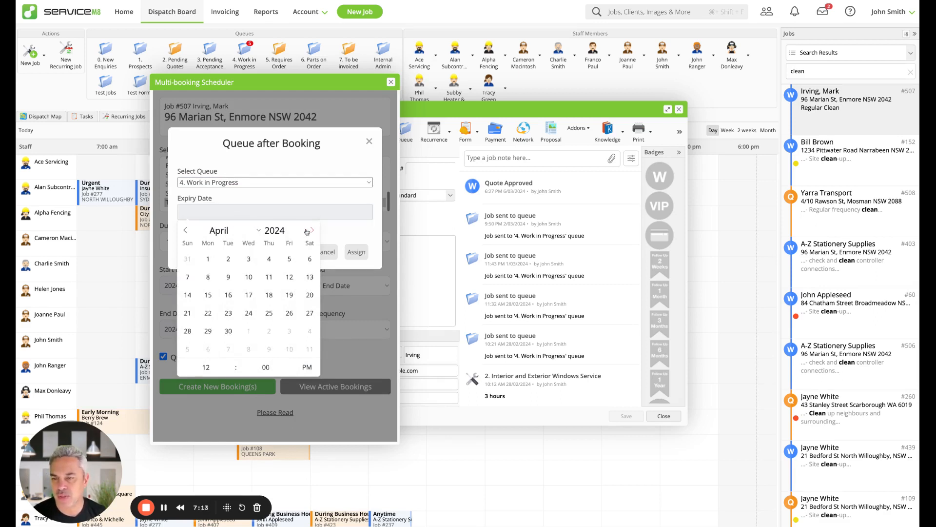
{"action": "left_click", "coordinate": [208, 296]}
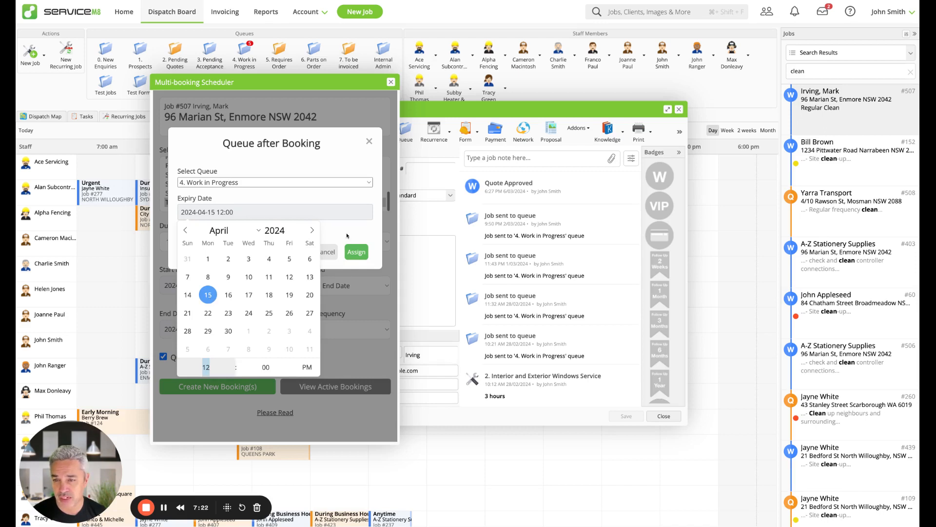
{"action": "left_click", "coordinate": [347, 235]}
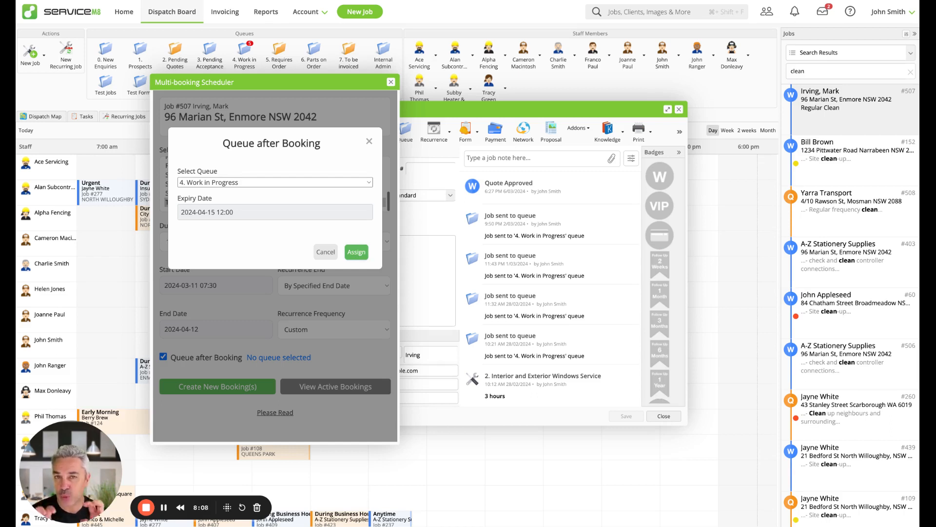
{"action": "left_click", "coordinate": [358, 251]}
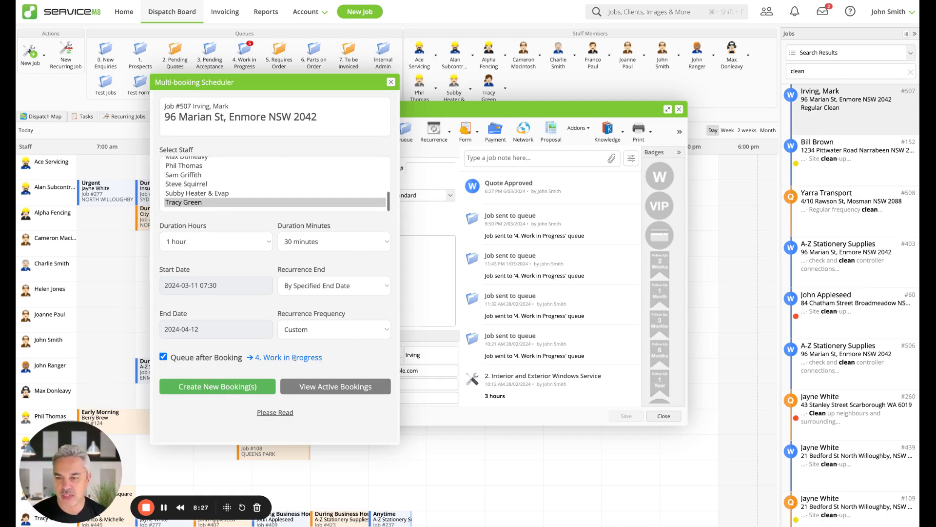
Step: Create the new bookings and review the job's full list of active bookings
{"action": "left_click", "coordinate": [217, 386]}
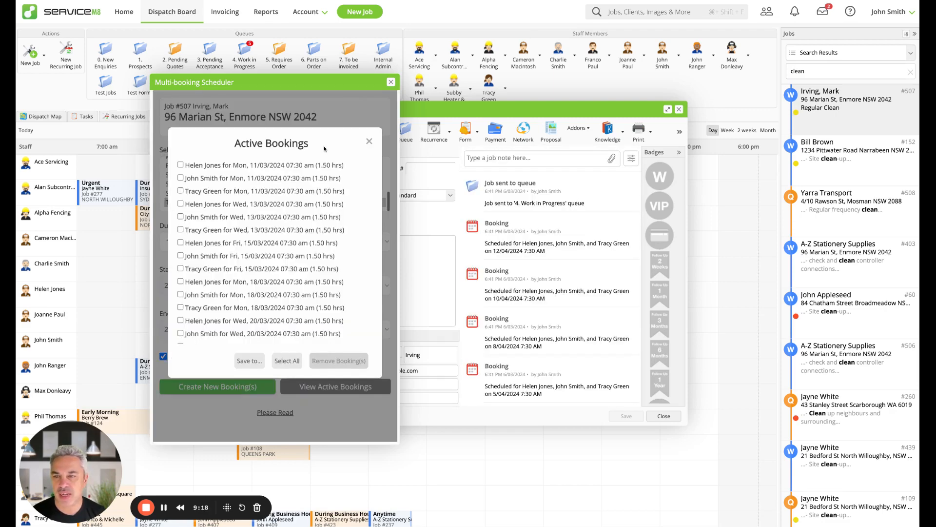
{"action": "scroll", "coordinate": [278, 222], "scroll_direction": "down", "scroll_amount": 10}
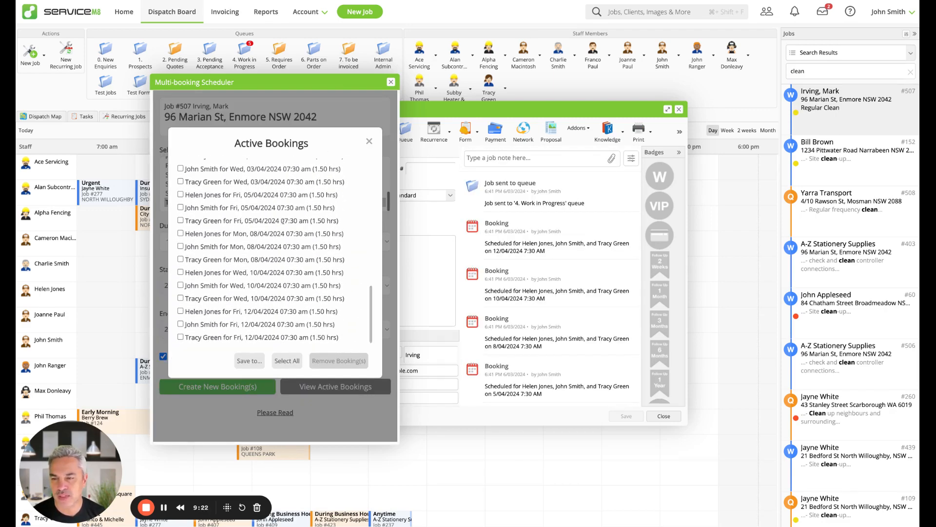
{"action": "scroll", "coordinate": [312, 242], "scroll_direction": "up", "scroll_amount": 10}
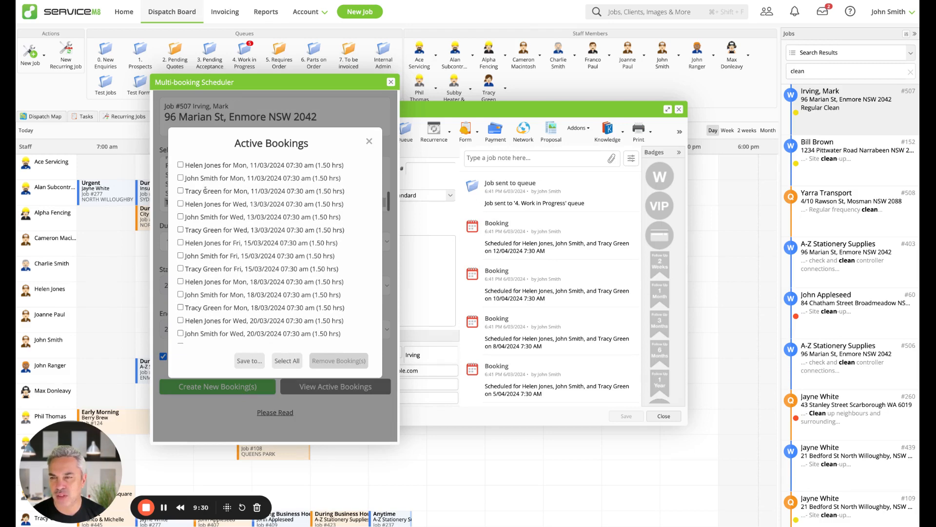
{"action": "scroll", "coordinate": [268, 201], "scroll_direction": "down", "scroll_amount": 5}
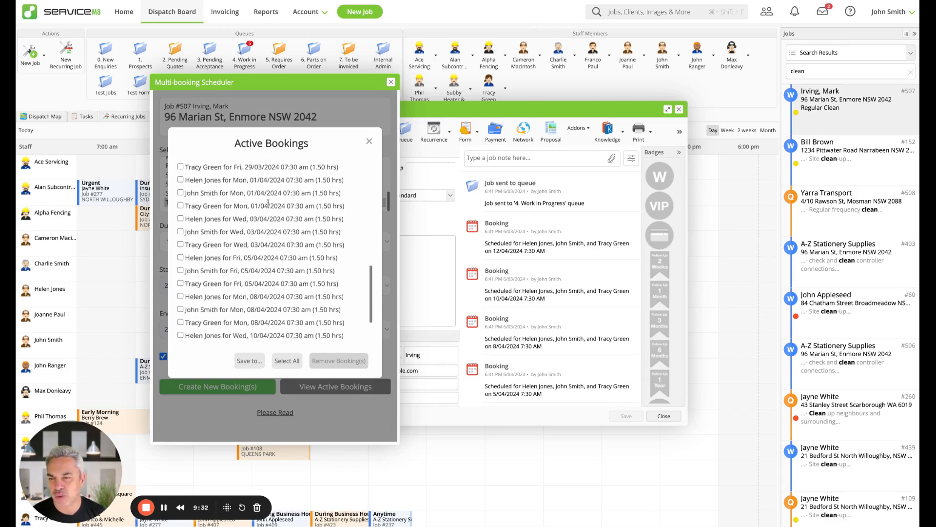
{"action": "scroll", "coordinate": [268, 201], "scroll_direction": "down", "scroll_amount": 3}
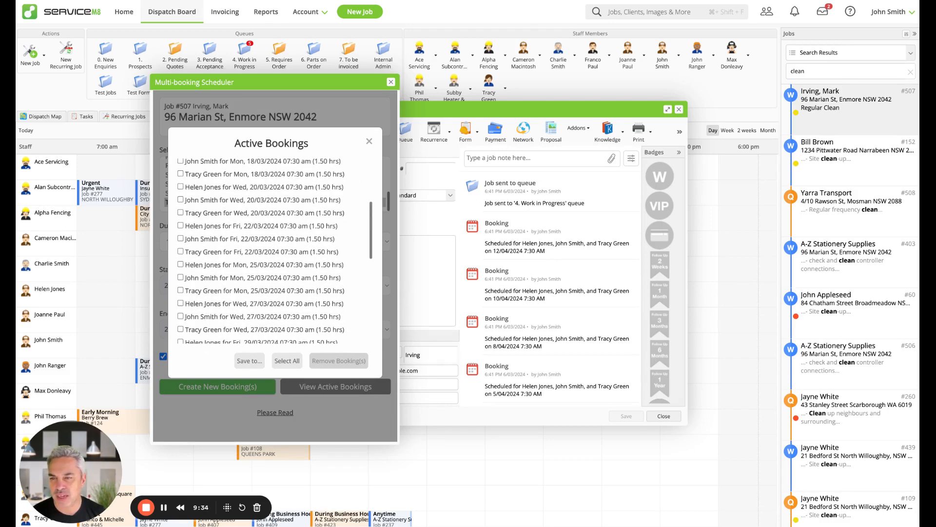
{"action": "scroll", "coordinate": [251, 335], "scroll_direction": "down", "scroll_amount": 5}
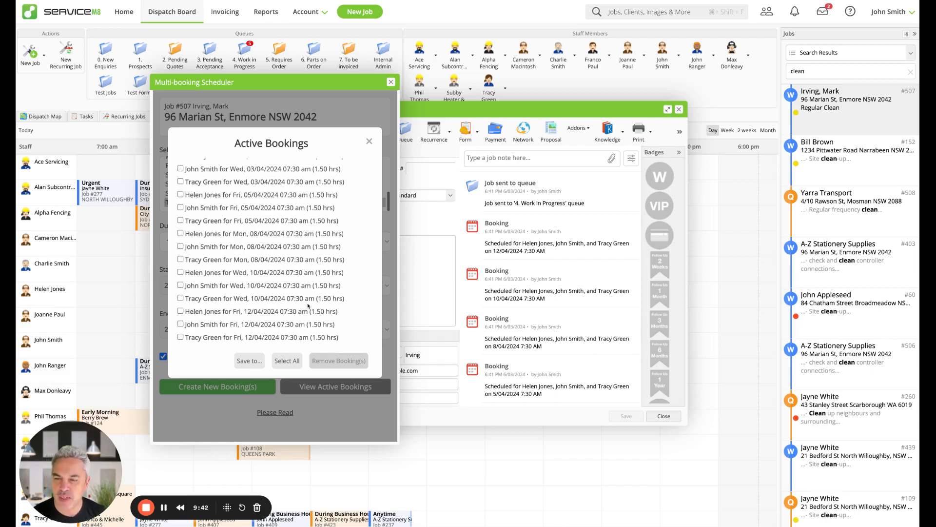
{"action": "scroll", "coordinate": [307, 307], "scroll_direction": "up", "scroll_amount": 8}
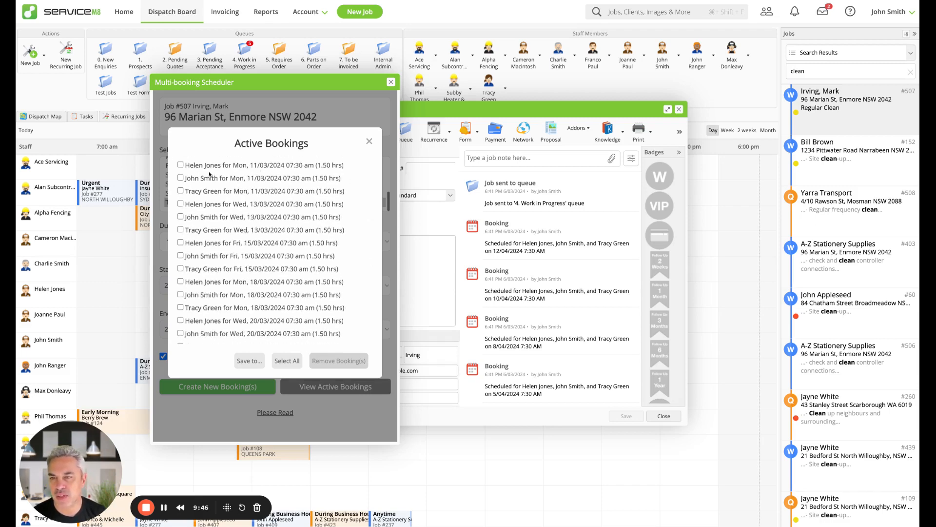
Step: Select the third staff member's active bookings for 15, 18 and 20 March 2024, and clear the selection again
{"action": "scroll", "coordinate": [227, 222], "scroll_direction": "down", "scroll_amount": 2}
{"action": "scroll", "coordinate": [227, 222], "scroll_direction": "up", "scroll_amount": 1}
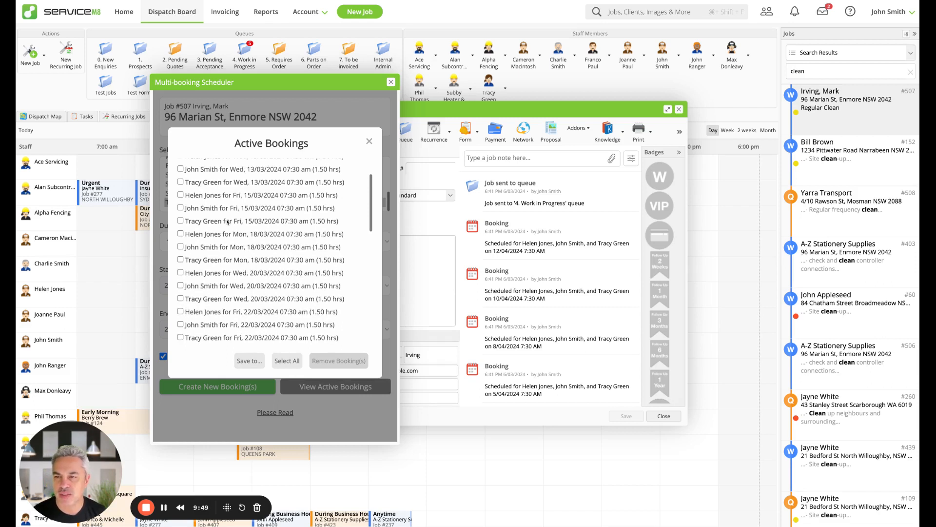
{"action": "left_click", "coordinate": [180, 221]}
{"action": "scroll", "coordinate": [180, 231], "scroll_direction": "down", "scroll_amount": 1}
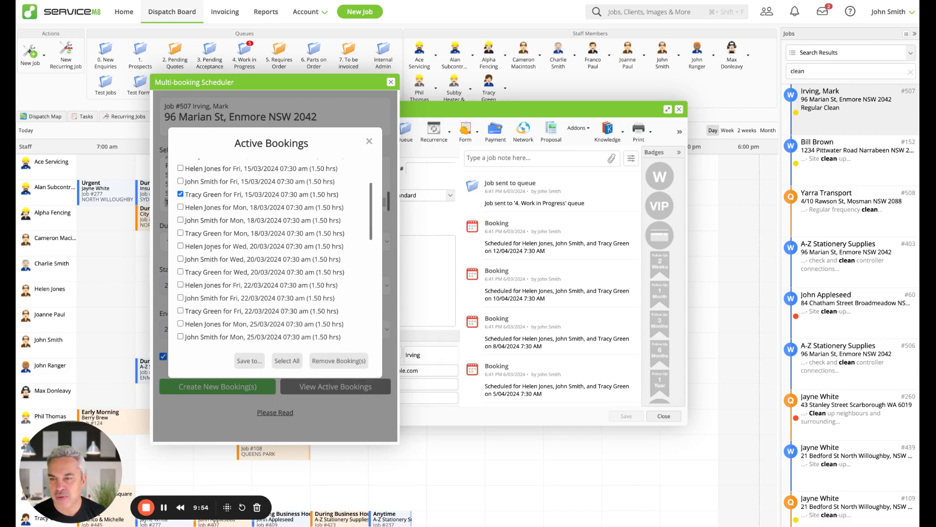
{"action": "left_click", "coordinate": [180, 233]}
{"action": "scroll", "coordinate": [180, 234], "scroll_direction": "down", "scroll_amount": 1}
{"action": "left_click", "coordinate": [180, 240]}
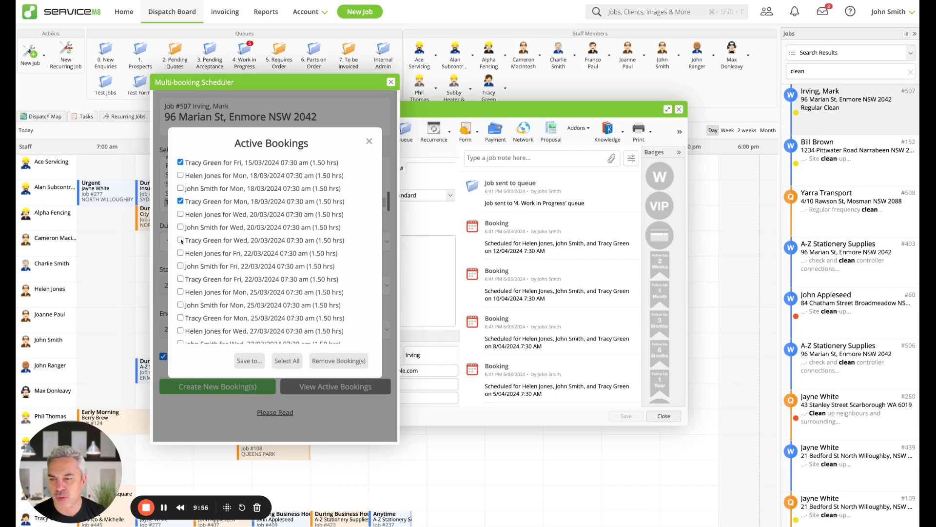
{"action": "scroll", "coordinate": [232, 241], "scroll_direction": "up", "scroll_amount": 3}
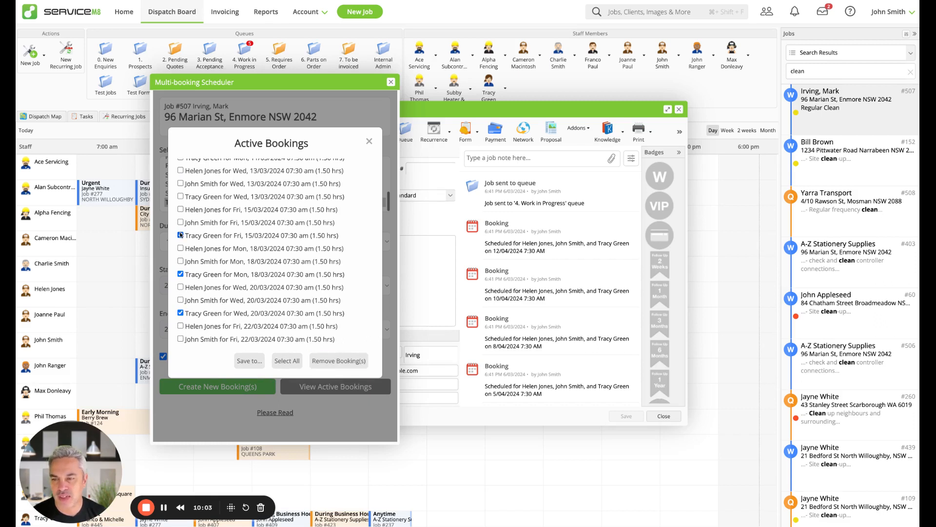
{"action": "left_click", "coordinate": [181, 313]}
{"action": "left_click", "coordinate": [180, 274]}
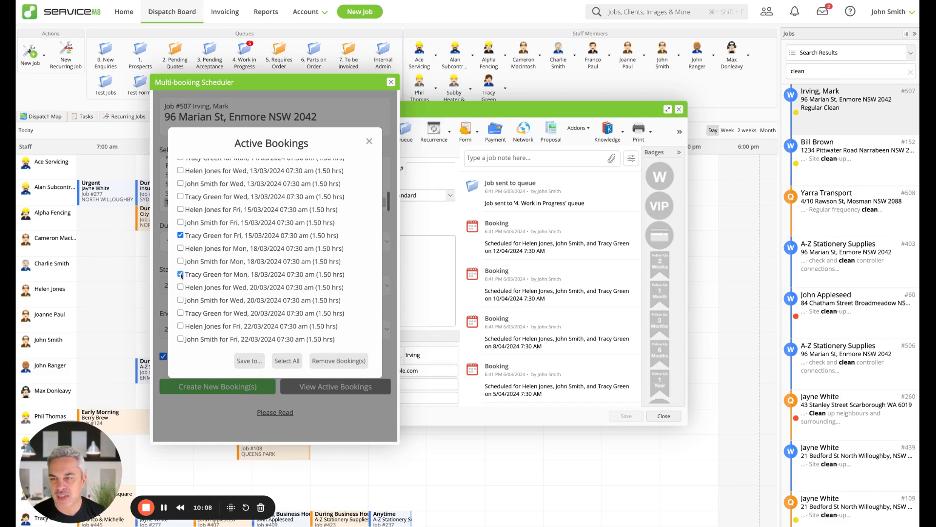
{"action": "left_click", "coordinate": [180, 235]}
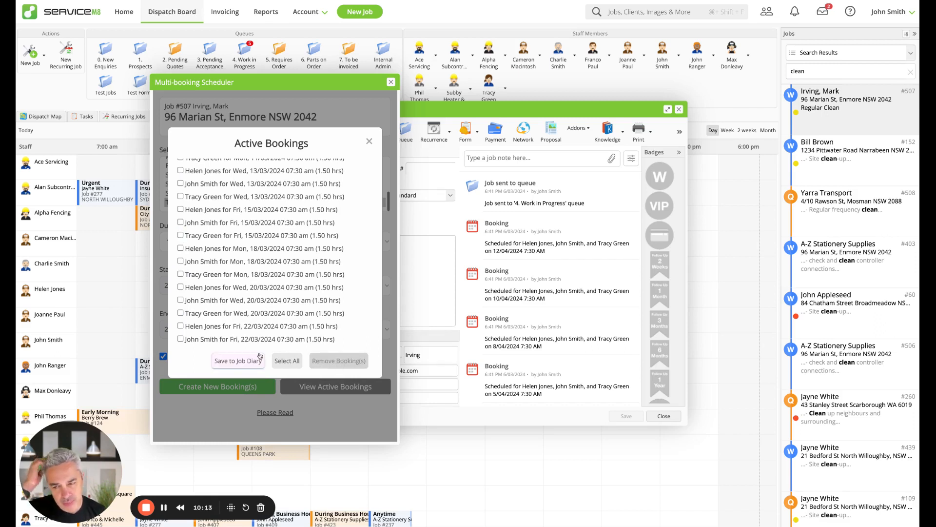
Step: Select all of the job's active bookings at once and check the selection through the whole list
{"action": "left_click", "coordinate": [290, 360]}
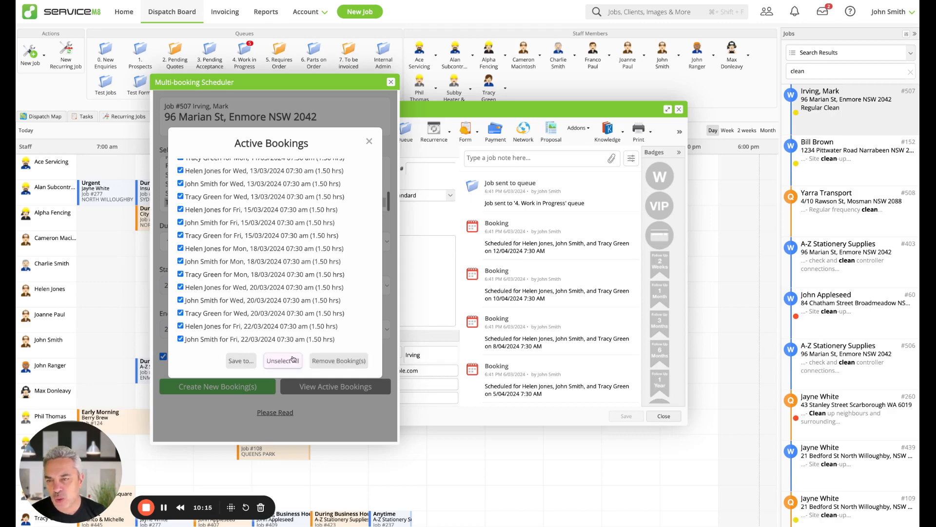
{"action": "scroll", "coordinate": [290, 306], "scroll_direction": "down", "scroll_amount": 5}
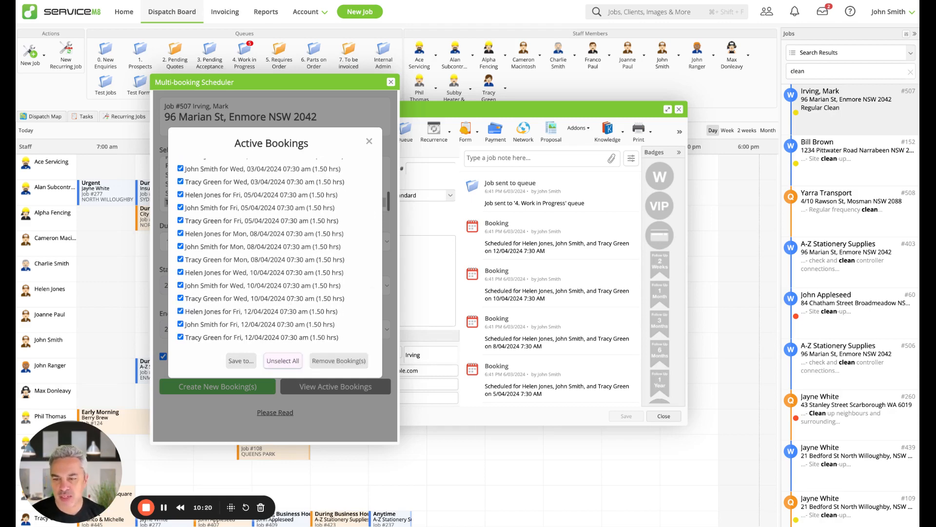
{"action": "scroll", "coordinate": [273, 251], "scroll_direction": "up", "scroll_amount": 6}
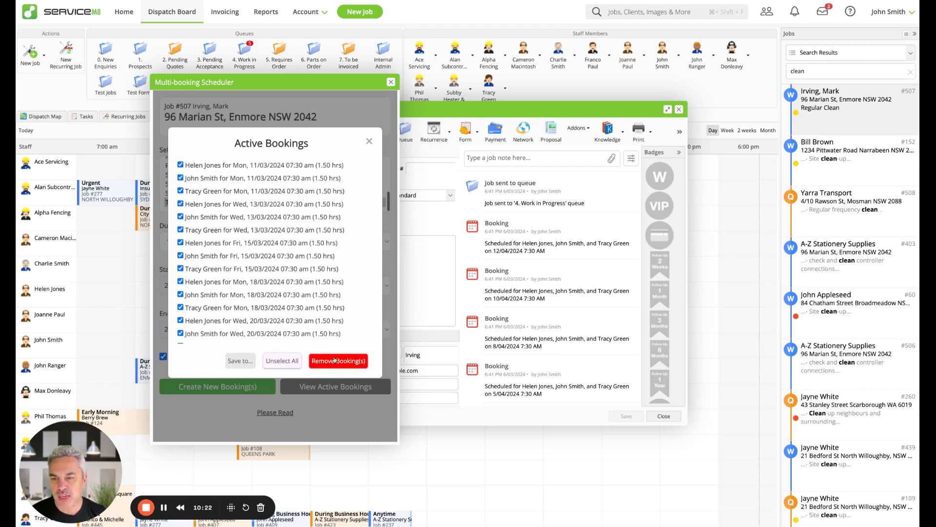
{"action": "scroll", "coordinate": [305, 303], "scroll_direction": "down", "scroll_amount": 6}
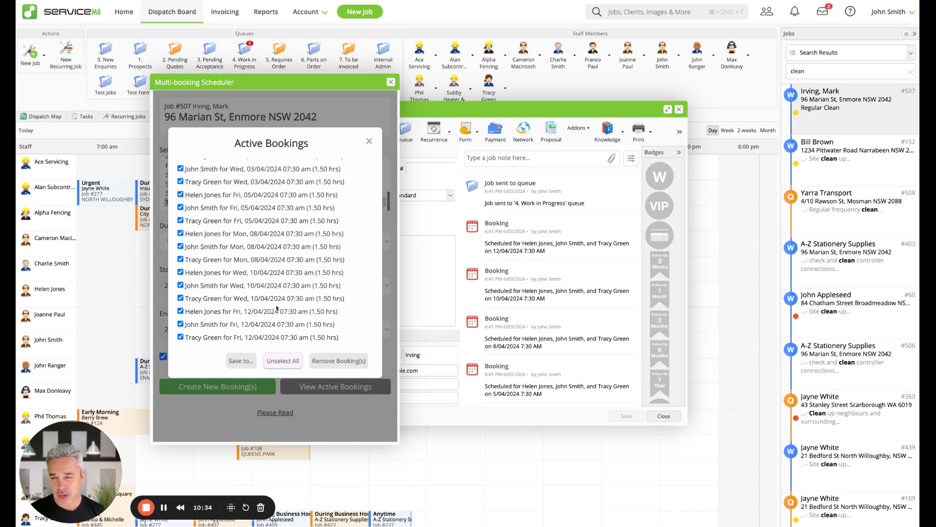
{"action": "scroll", "coordinate": [275, 238], "scroll_direction": "up", "scroll_amount": 8}
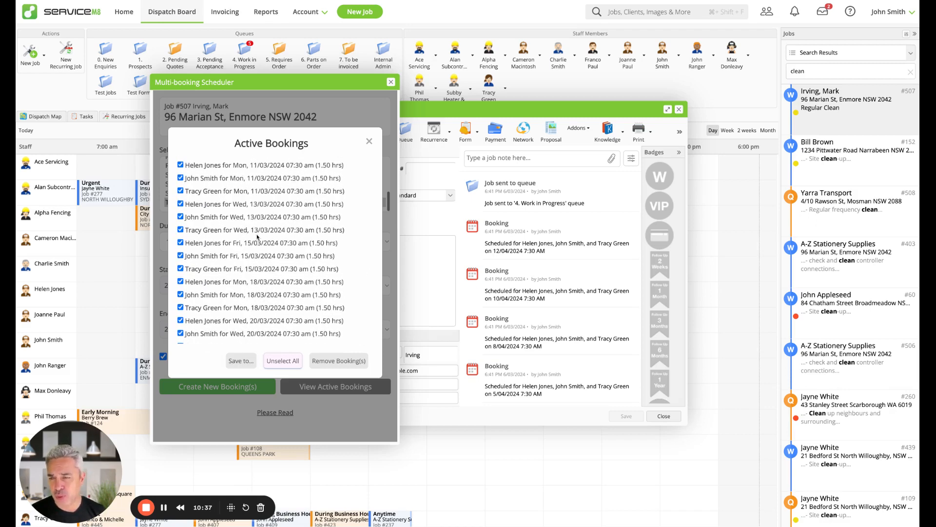
Step: Save the full selection of active bookings to the job diary and review the resulting note there
{"action": "scroll", "coordinate": [266, 238], "scroll_direction": "down", "scroll_amount": 8}
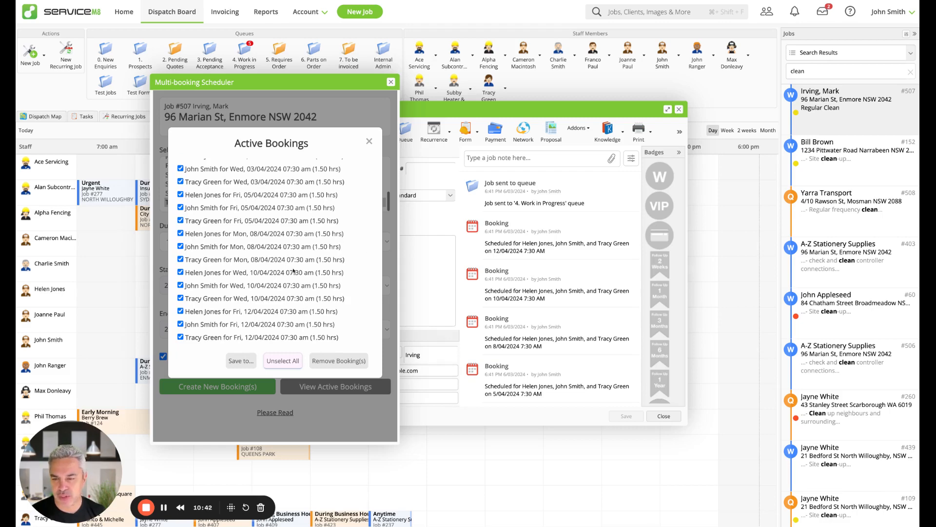
{"action": "scroll", "coordinate": [293, 272], "scroll_direction": "up", "scroll_amount": 8}
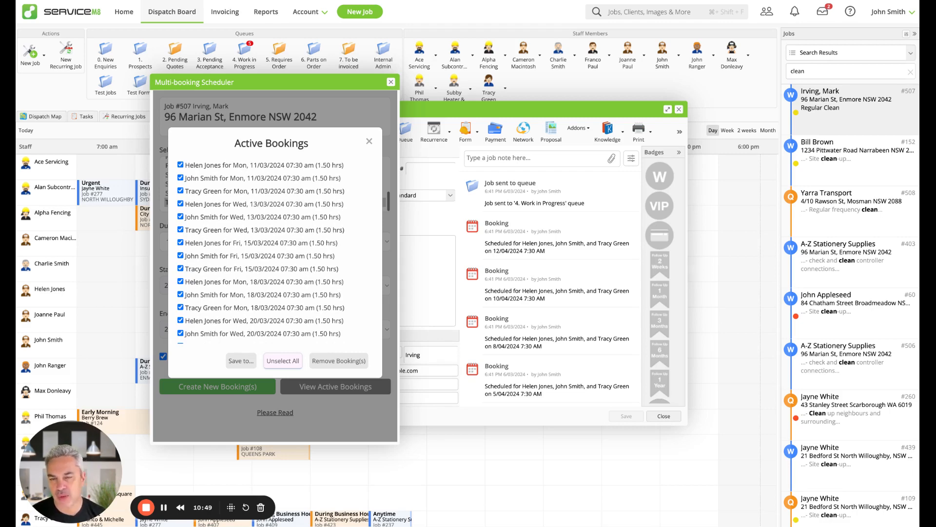
{"action": "scroll", "coordinate": [294, 218], "scroll_direction": "down", "scroll_amount": 8}
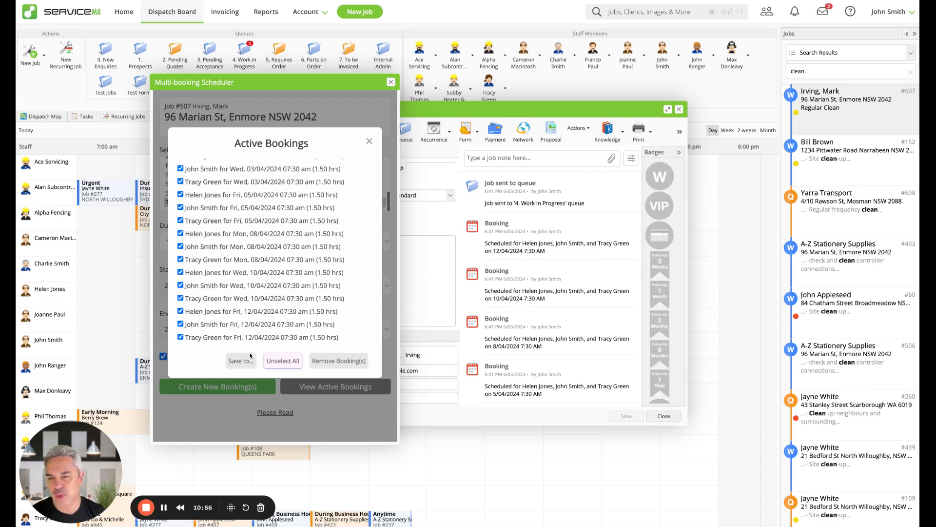
{"action": "left_click", "coordinate": [230, 363]}
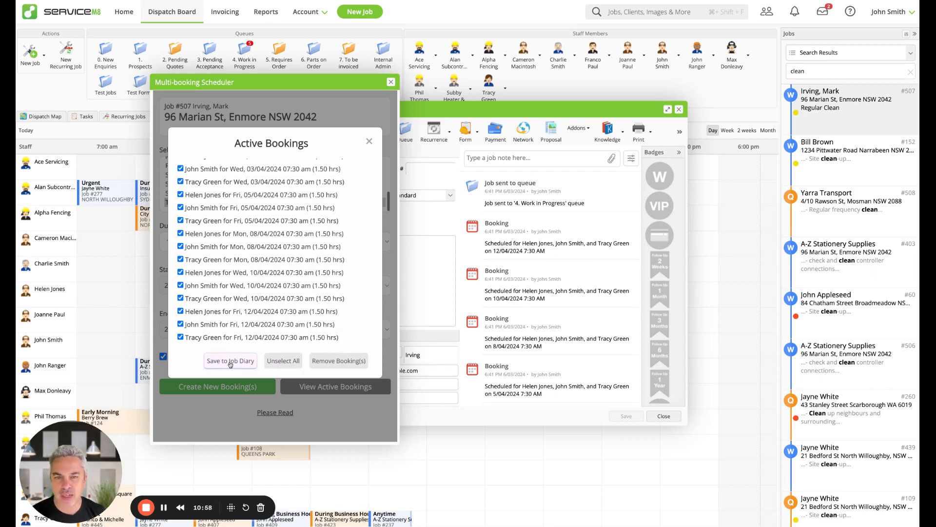
{"action": "scroll", "coordinate": [580, 307], "scroll_direction": "down", "scroll_amount": 1}
{"action": "scroll", "coordinate": [580, 308], "scroll_direction": "down", "scroll_amount": 3}
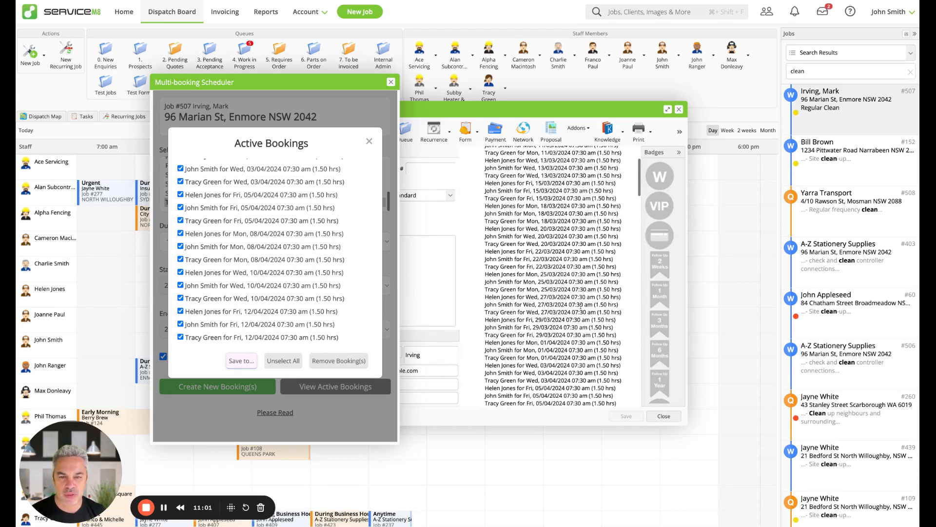
{"action": "scroll", "coordinate": [553, 276], "scroll_direction": "up", "scroll_amount": 4}
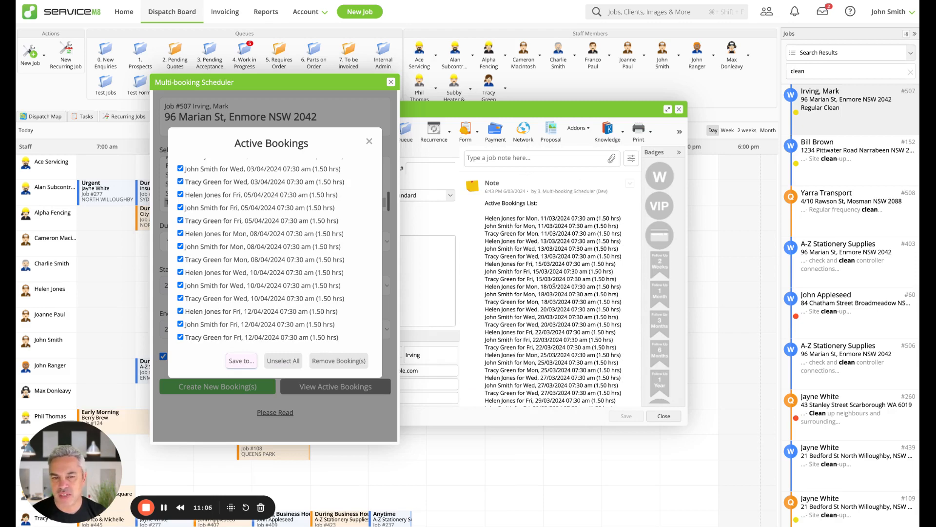
{"action": "scroll", "coordinate": [558, 271], "scroll_direction": "down", "scroll_amount": 3}
{"action": "scroll", "coordinate": [557, 272], "scroll_direction": "up", "scroll_amount": 3}
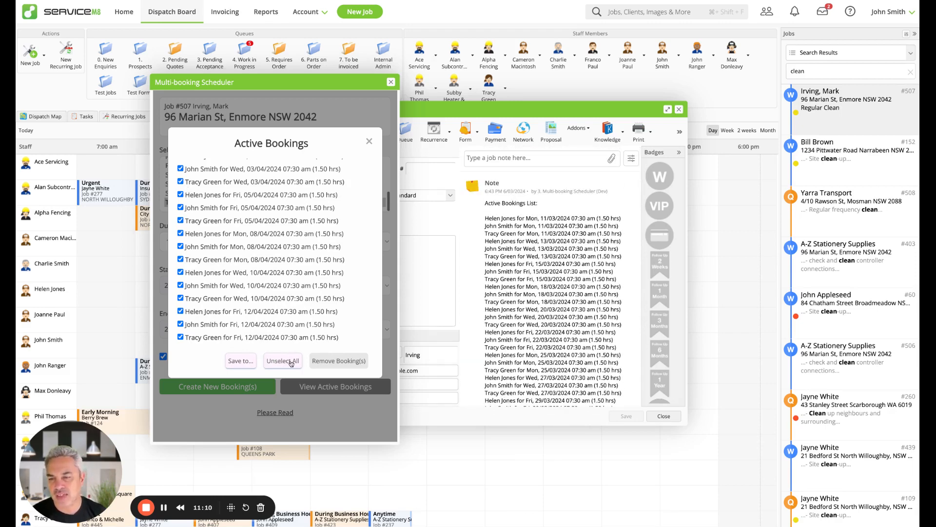
Step: Remove all selected active bookings from the job, then check the job diary and the active bookings list
{"action": "left_click", "coordinate": [348, 361]}
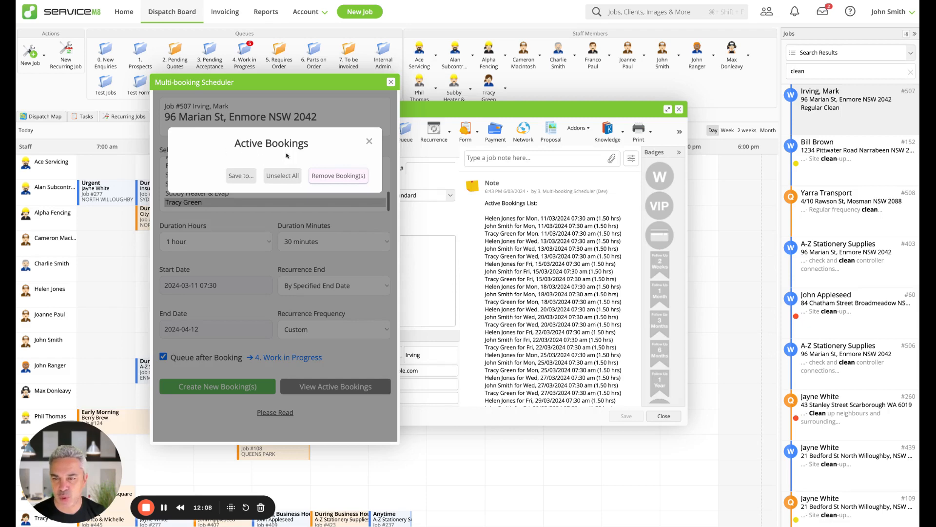
{"action": "scroll", "coordinate": [543, 243], "scroll_direction": "down", "scroll_amount": 8}
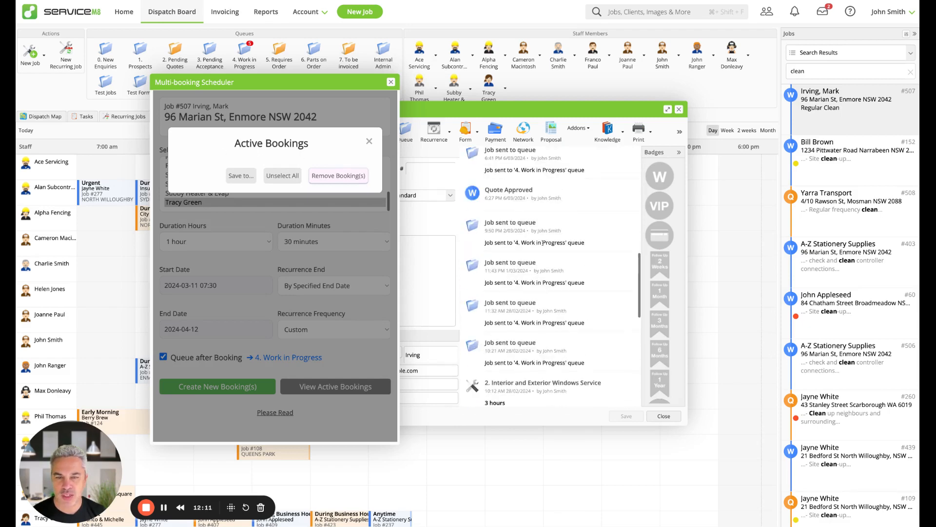
{"action": "scroll", "coordinate": [543, 243], "scroll_direction": "up", "scroll_amount": 3}
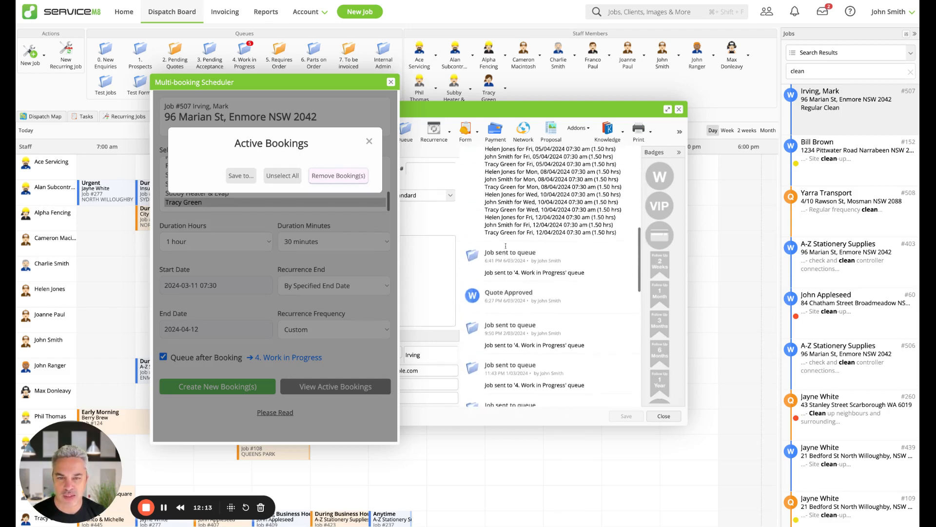
{"action": "scroll", "coordinate": [506, 245], "scroll_direction": "up", "scroll_amount": 3}
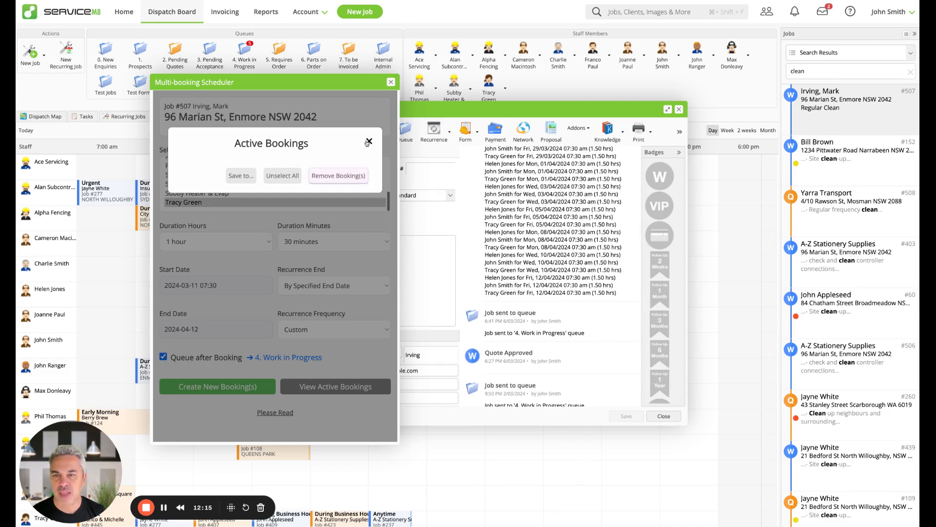
{"action": "left_click", "coordinate": [368, 141]}
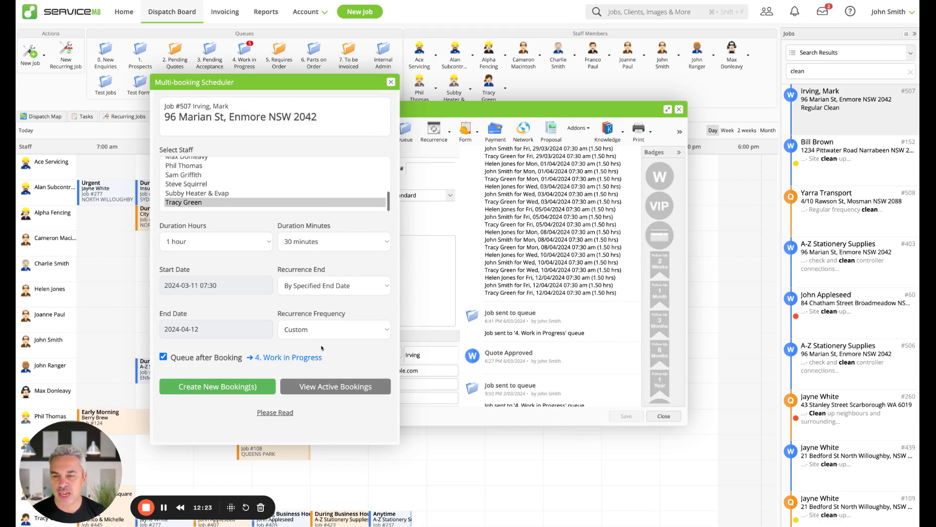
{"action": "left_click", "coordinate": [327, 387]}
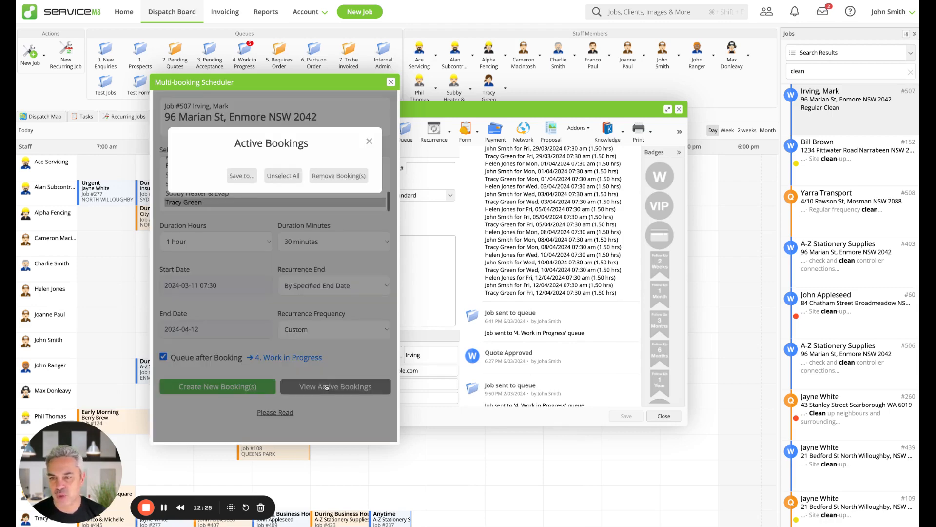
{"action": "left_click", "coordinate": [369, 141]}
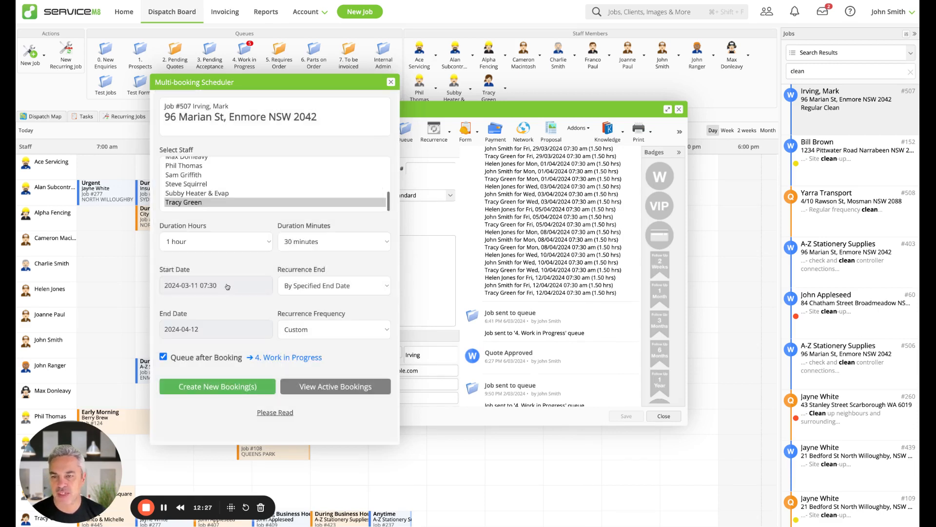